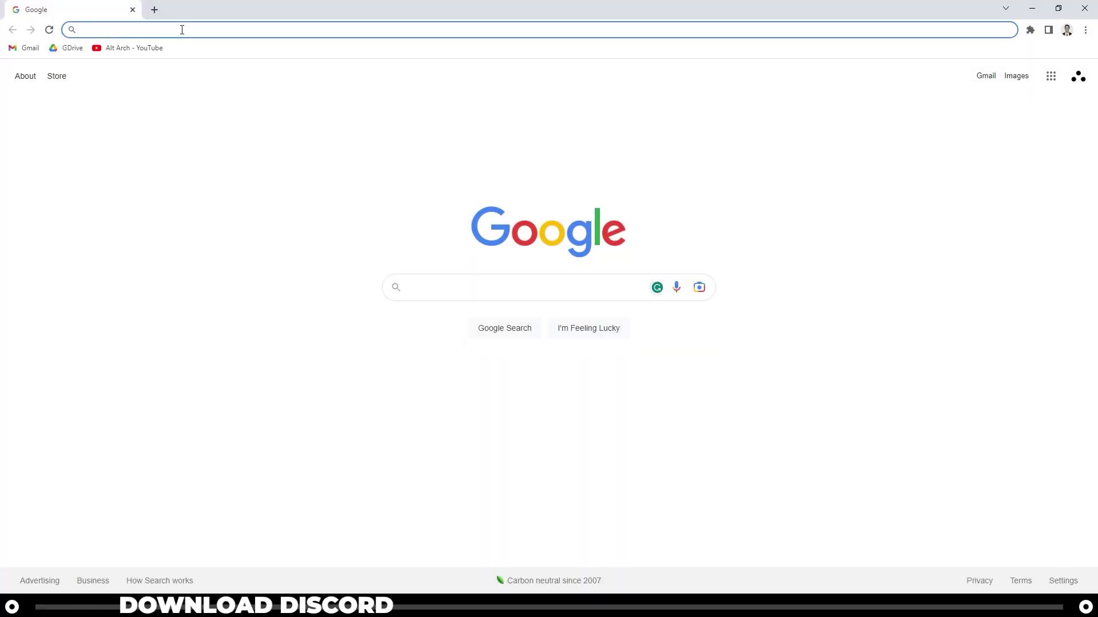
Go to discord.com and download the Discord app for Windows
text(disc)
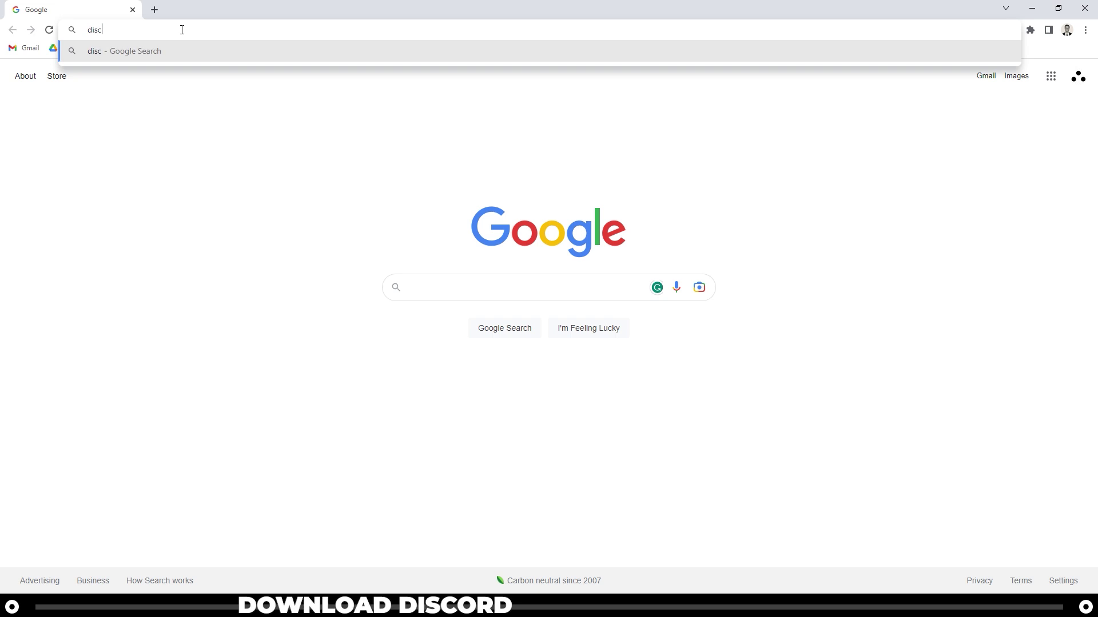
text(ord.com)
key(Return)
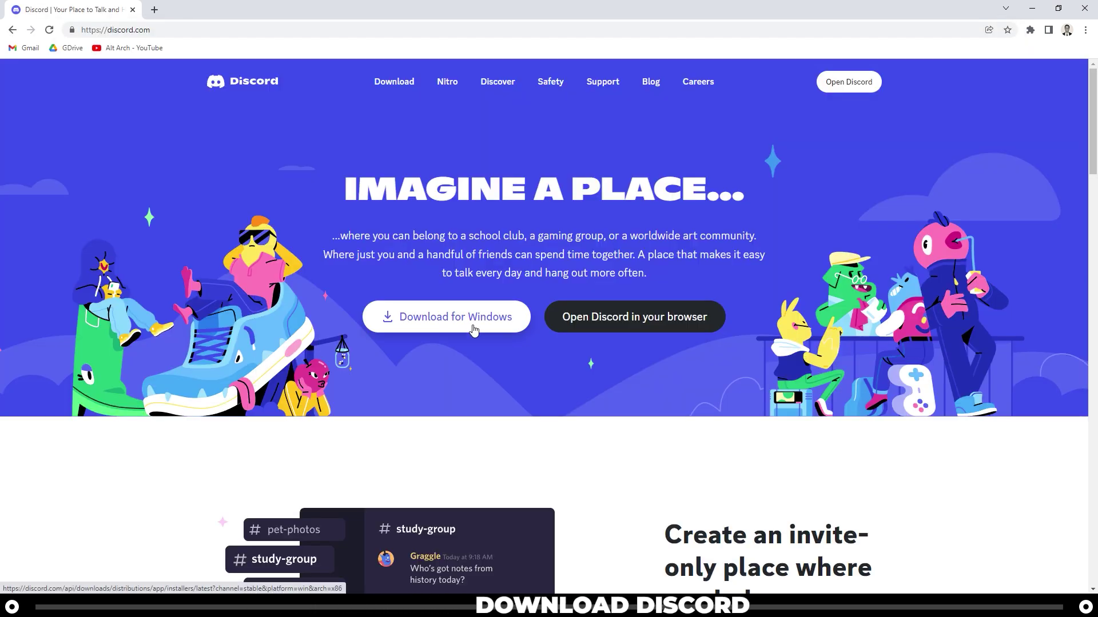
click(474, 330)
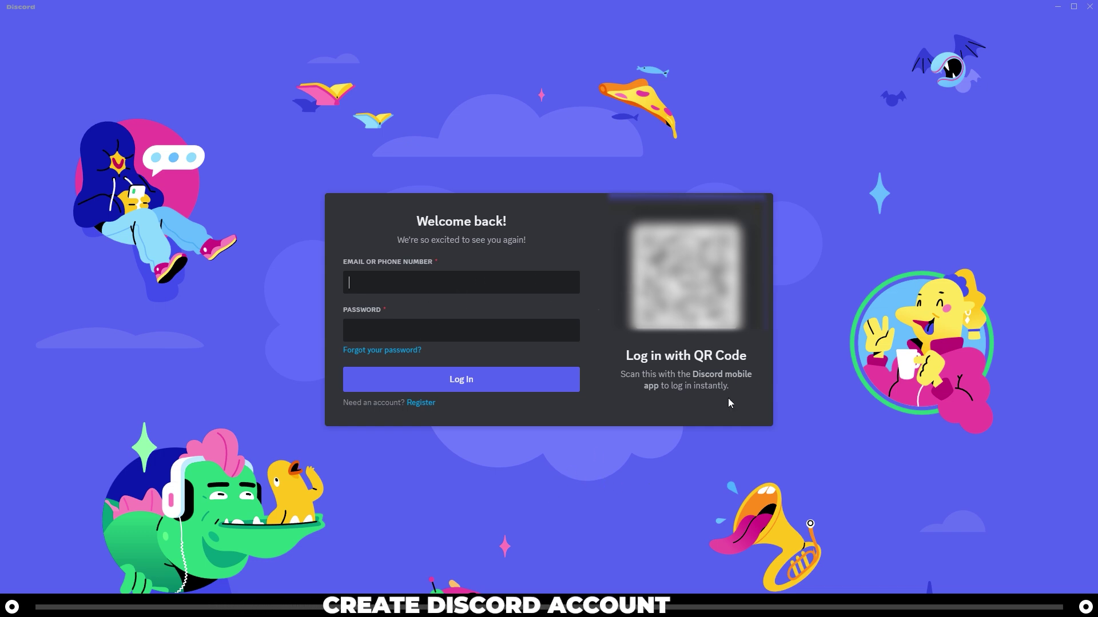
View the Discord account registration form, then return to the login form for an existing account
click(421, 403)
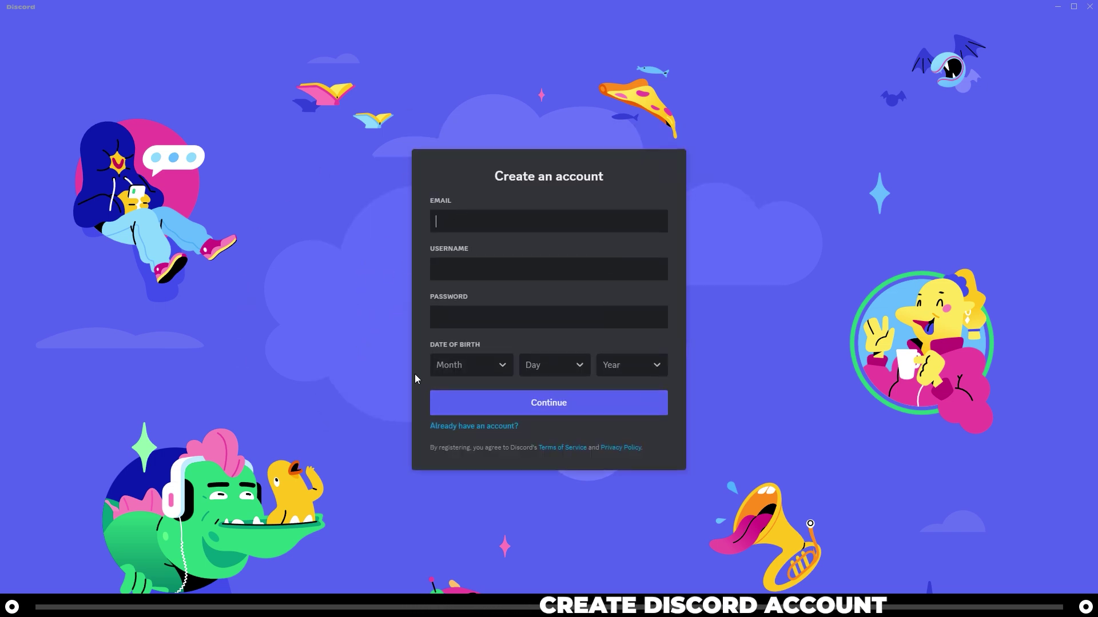
click(473, 426)
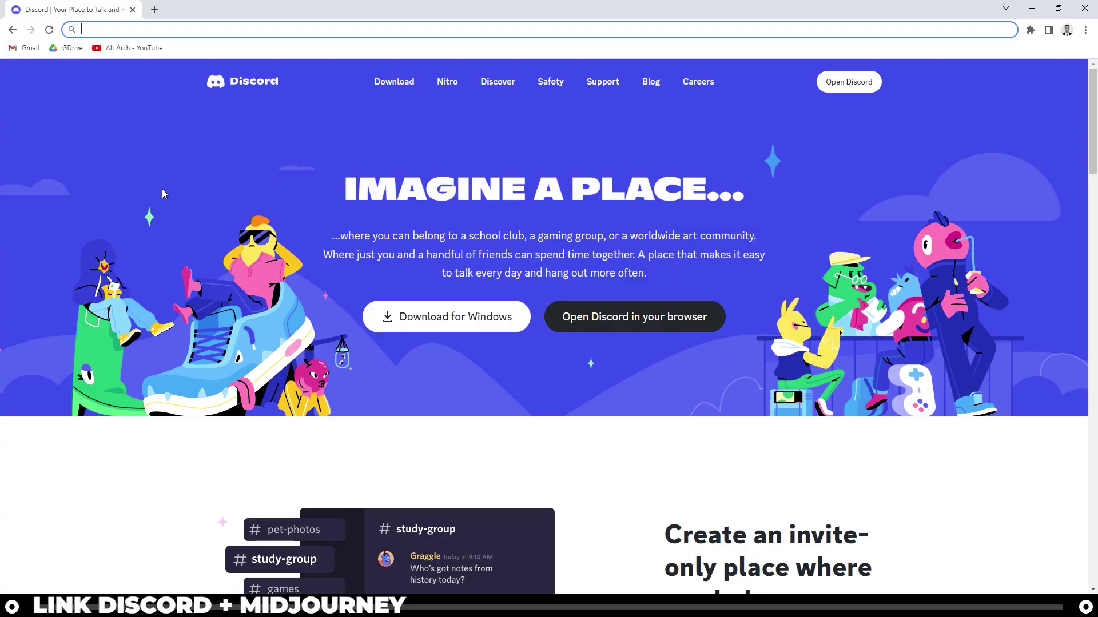
Go to midjourney.com in the browser, sign in, and authorize Midjourney Bot to access the Discord account
text(mid)
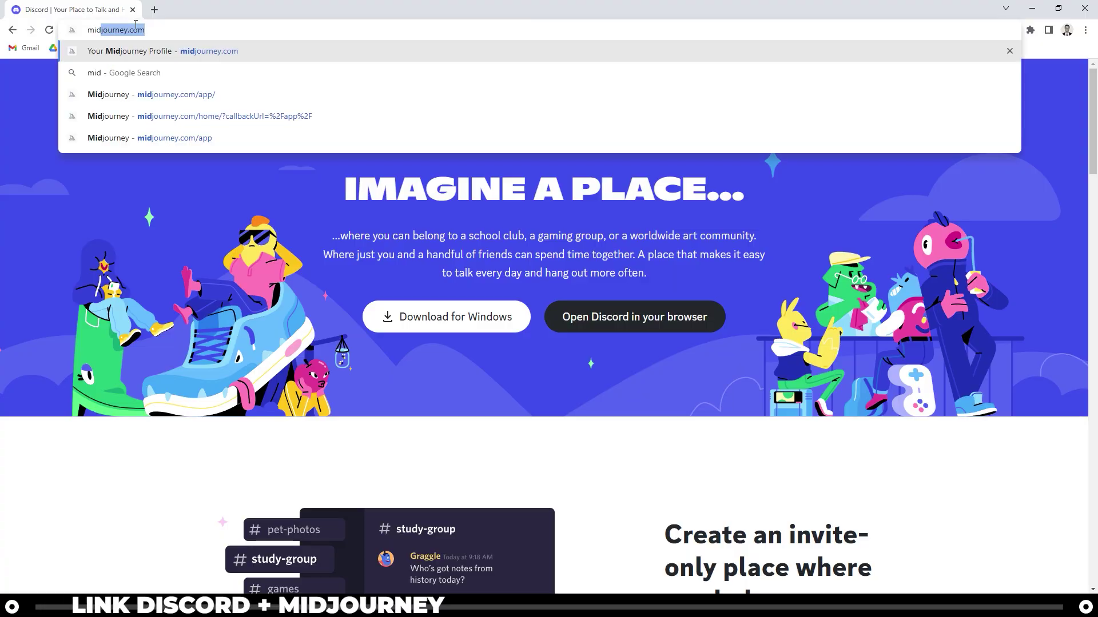
text(journey.com)
key(Return)
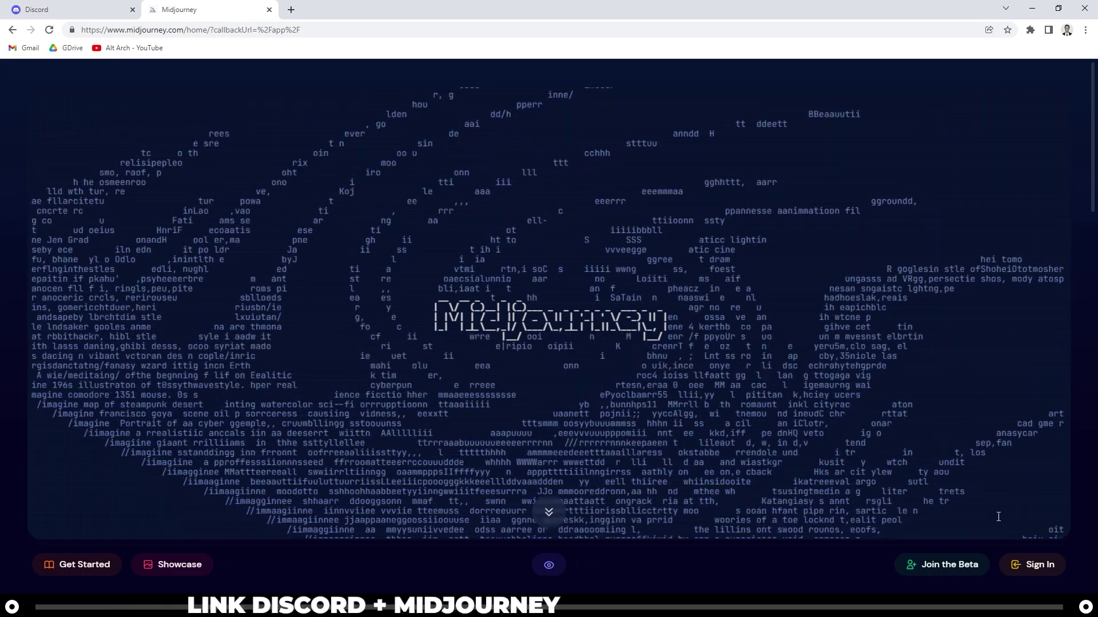
click(1047, 572)
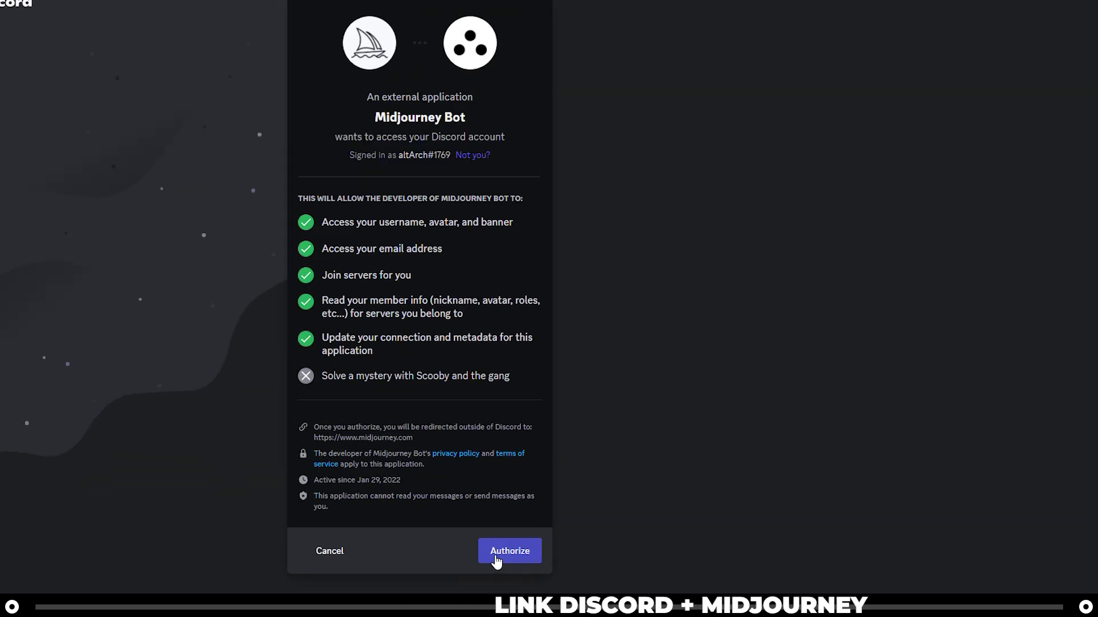
click(495, 558)
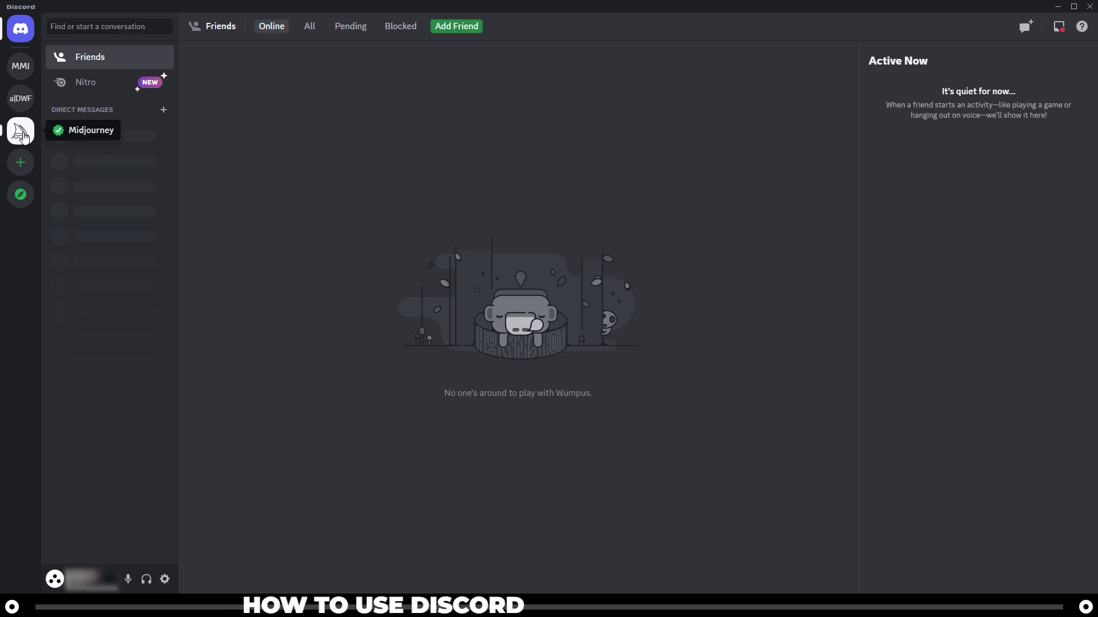
Open the newbies-109 channel of the Midjourney server in the Discord app
click(21, 133)
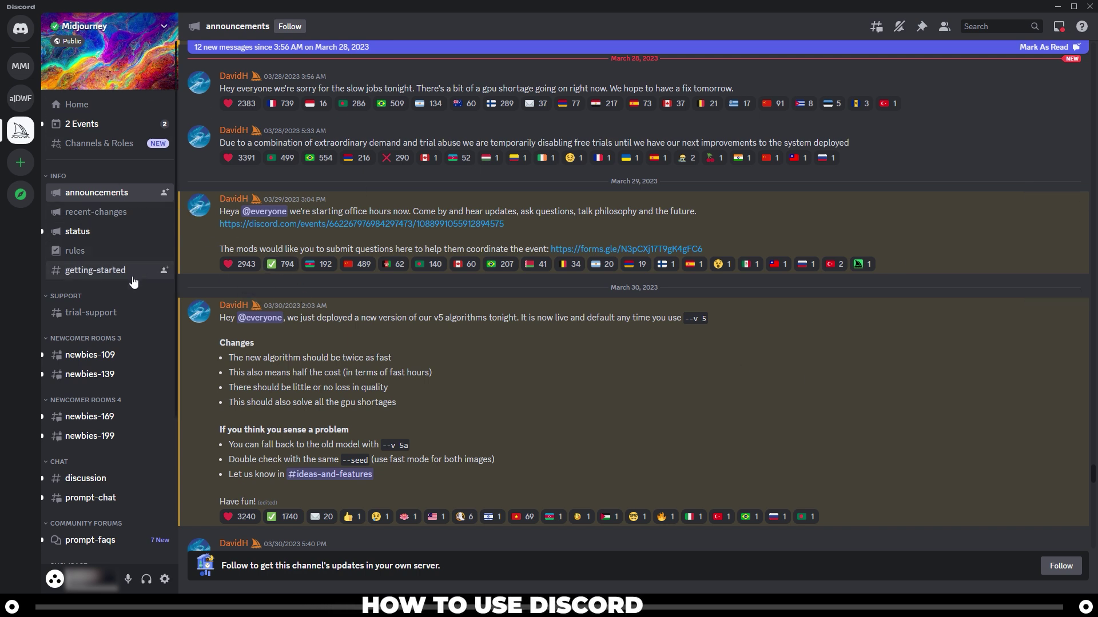
scroll(117, 314, down, 2)
click(92, 239)
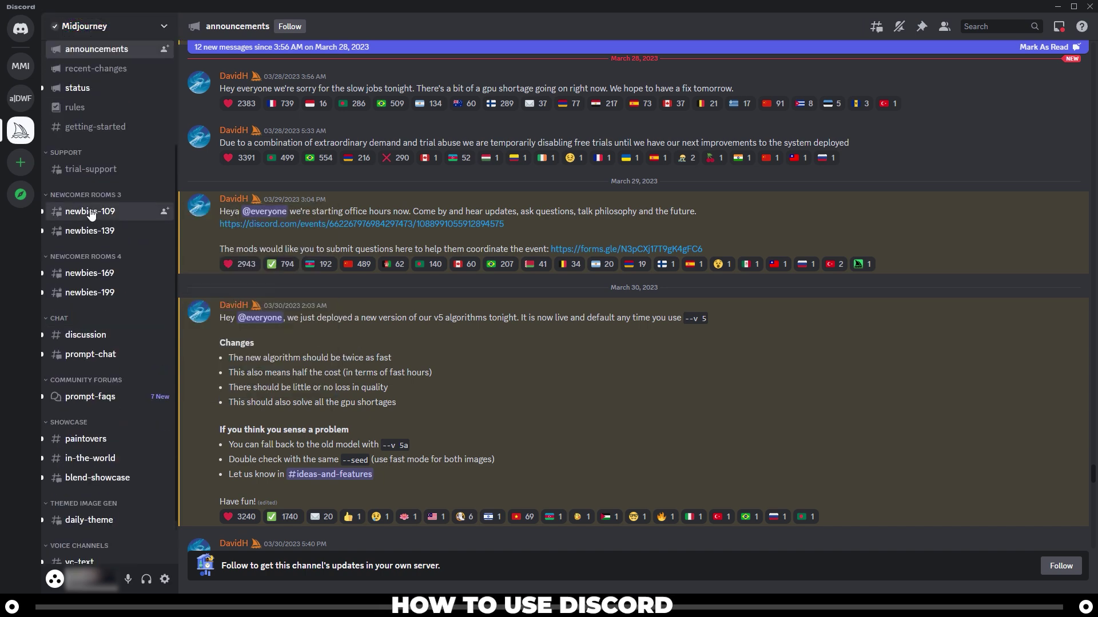
Browse the generated images in the newbies-109 channel and post the message "hello world!" there
scroll(727, 390, down, 8)
scroll(728, 389, up, 5)
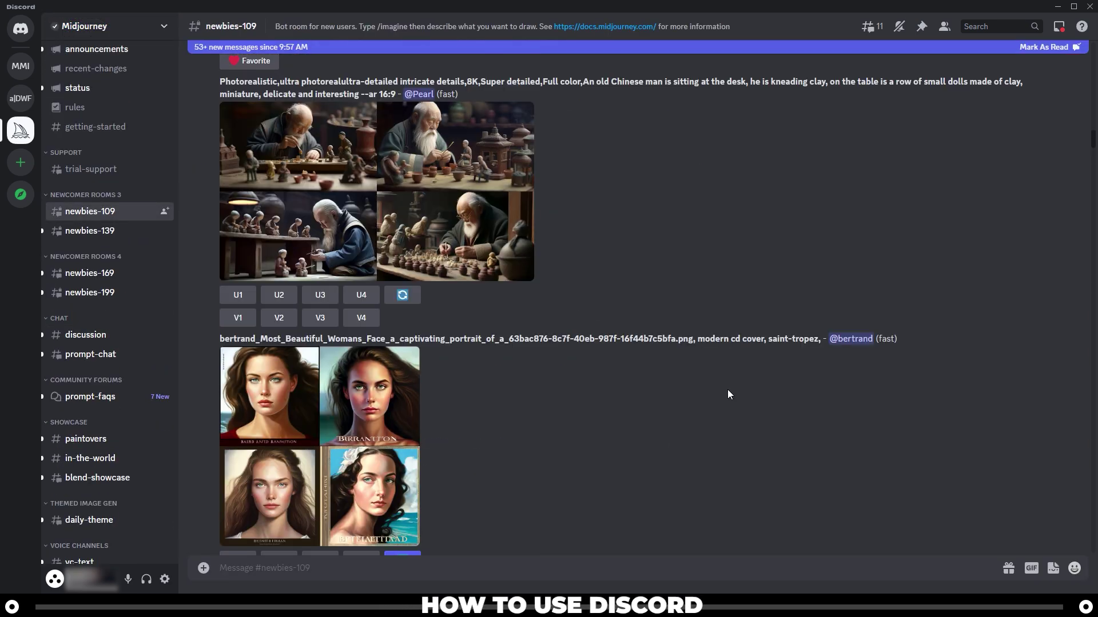
scroll(727, 389, down, 2)
scroll(728, 389, down, 9)
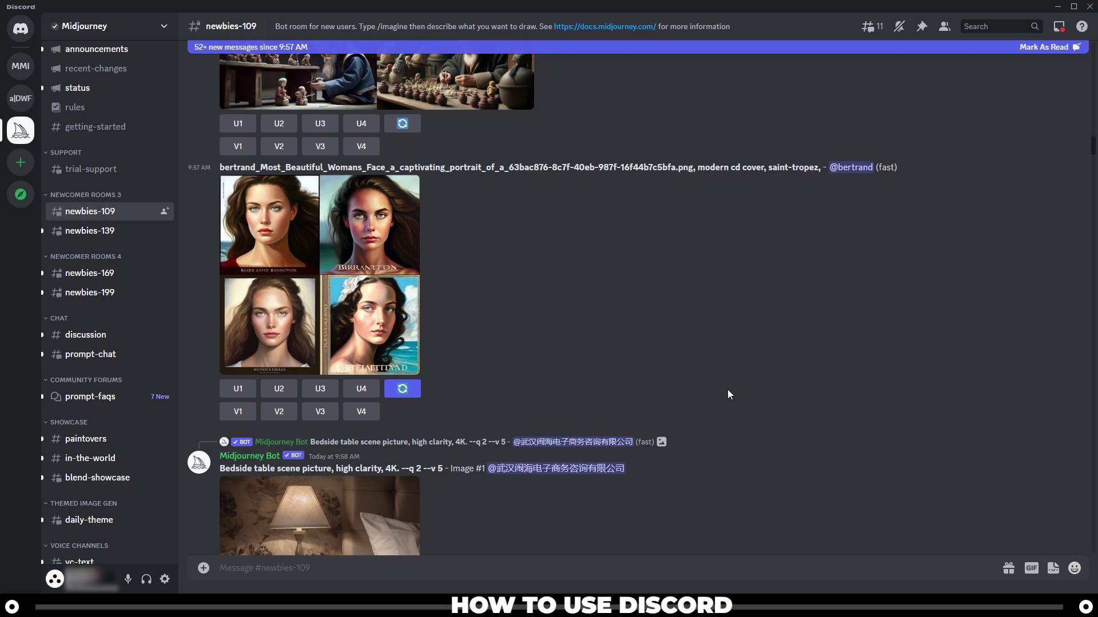
scroll(727, 390, down, 20)
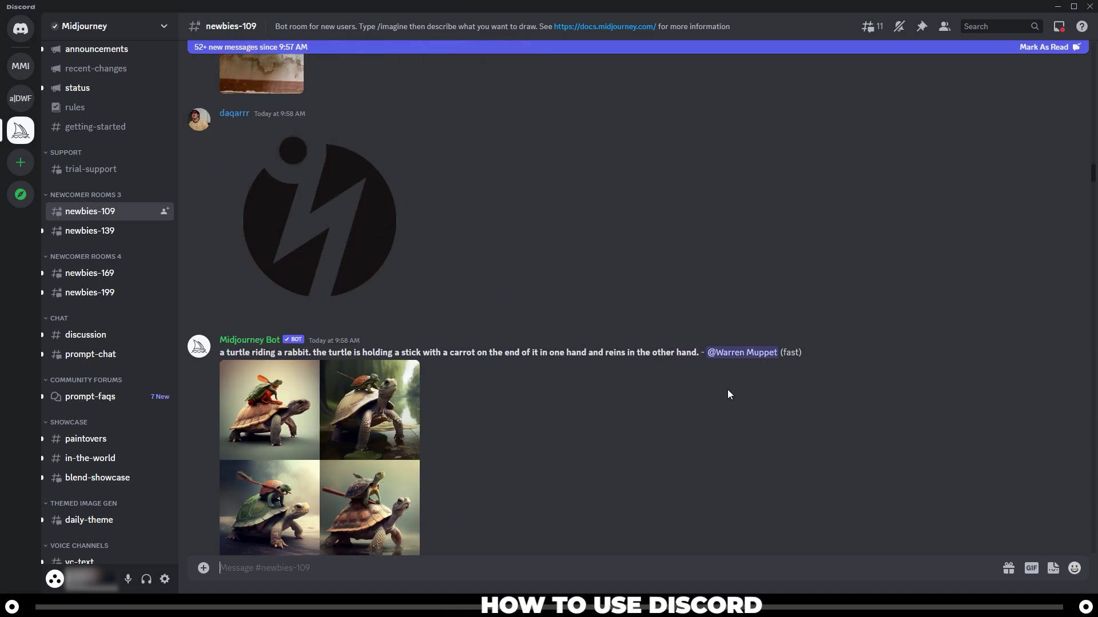
scroll(727, 394, down, 2)
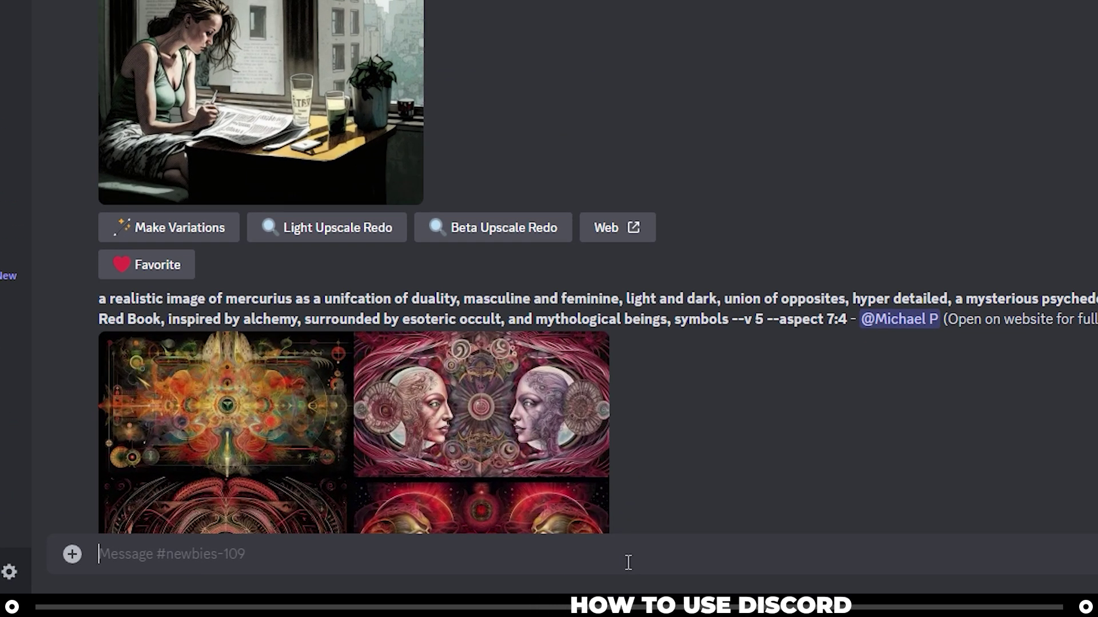
text(hello world!)
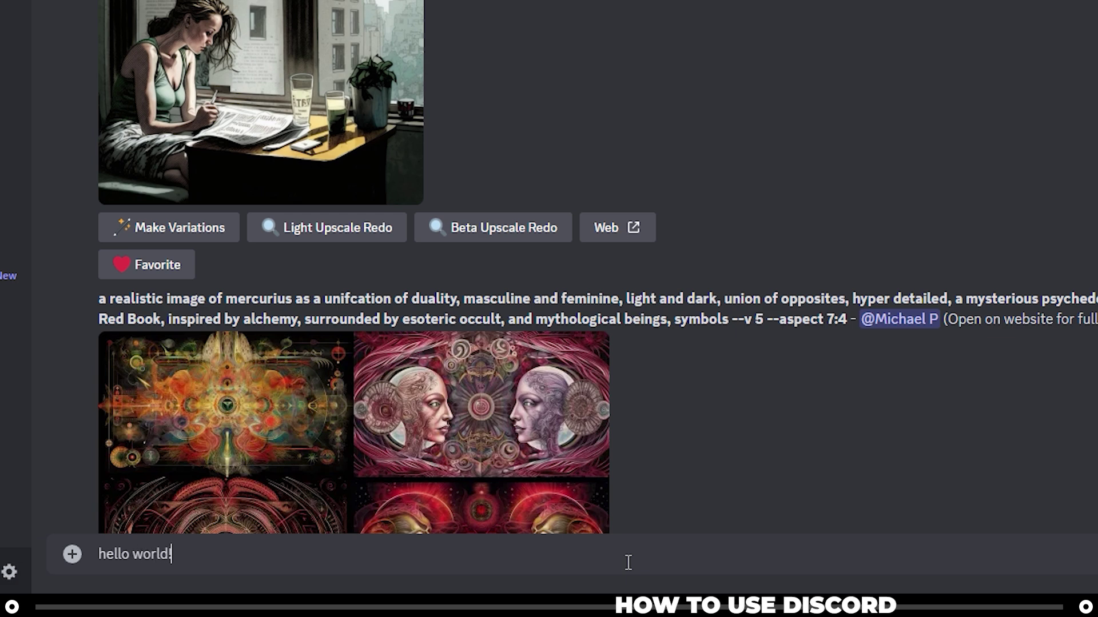
key(Return)
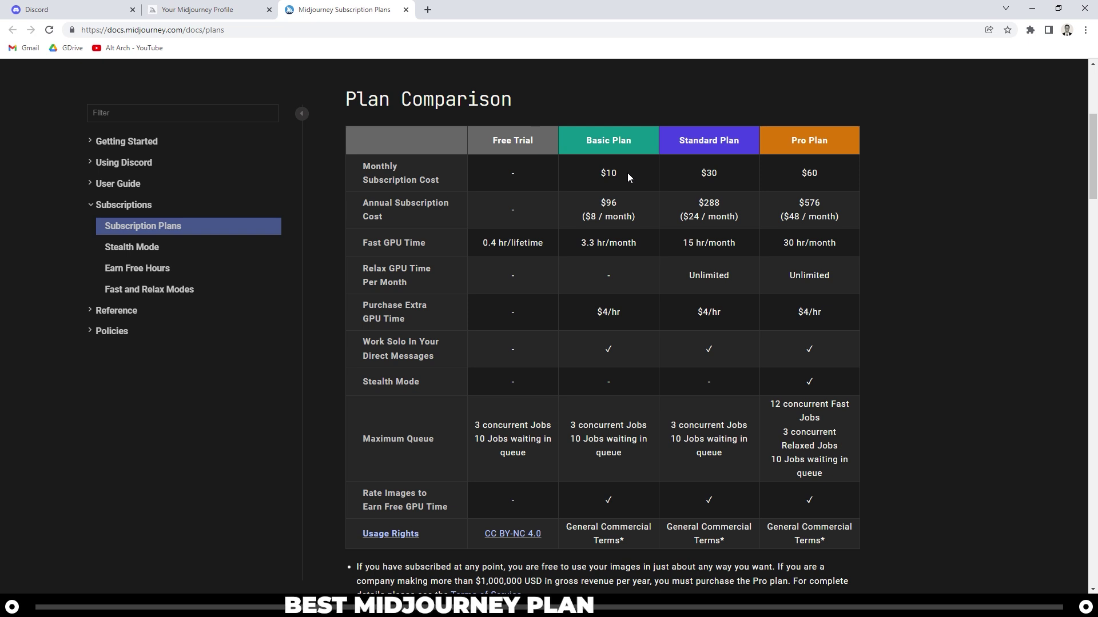
Examine the Free Trial plan's fast GPU time and maximum queue in the Midjourney plan comparison table
drag(476, 245, 505, 239)
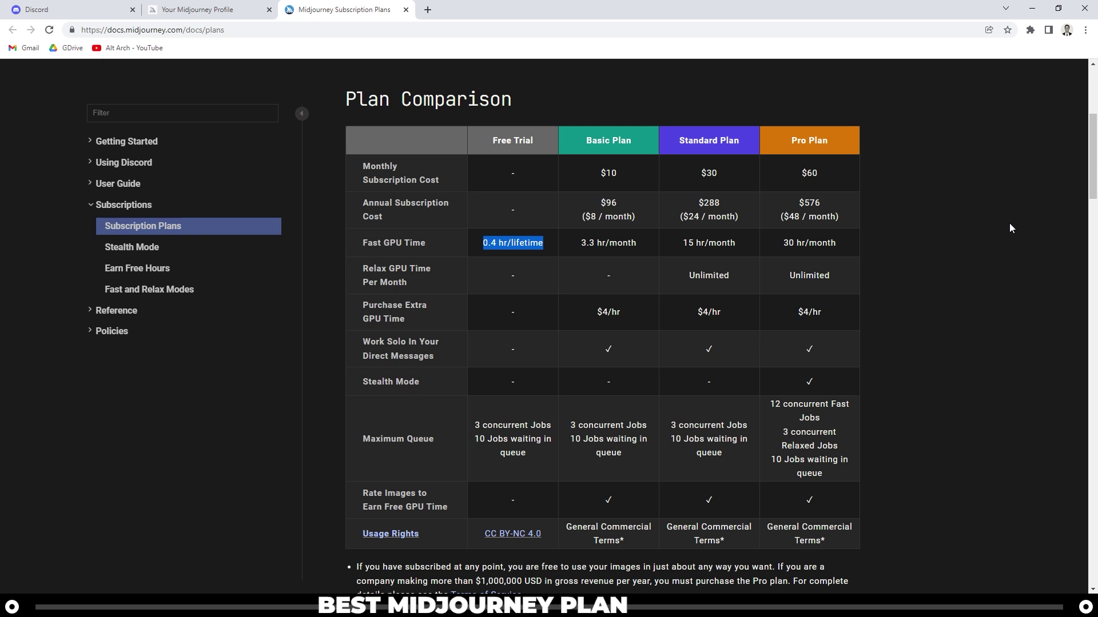
click(476, 424)
drag(559, 424, 552, 451)
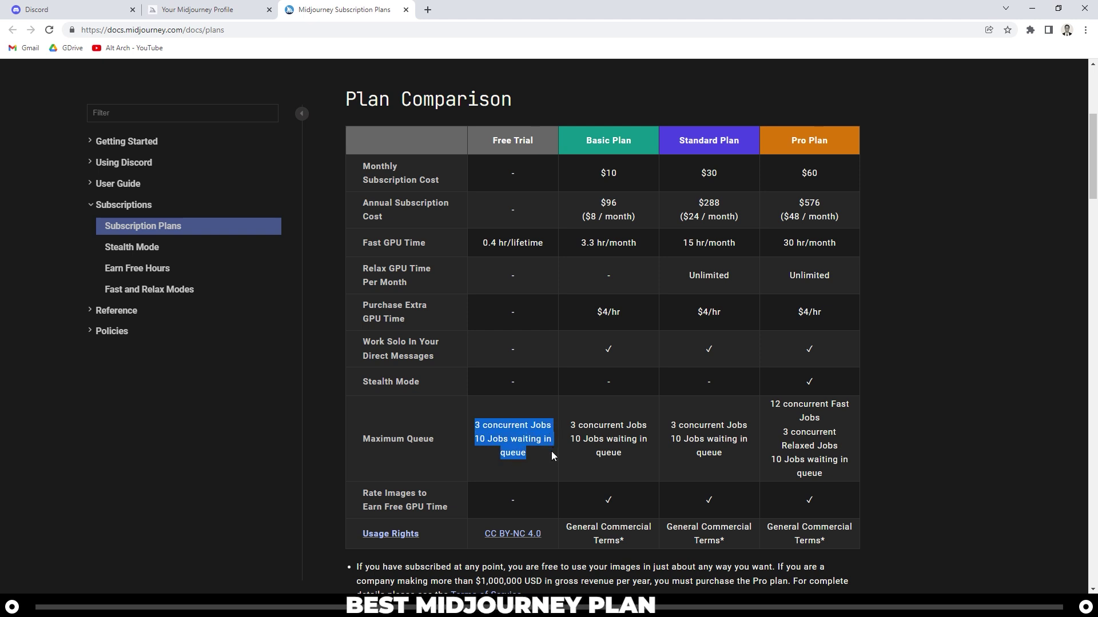
click(510, 213)
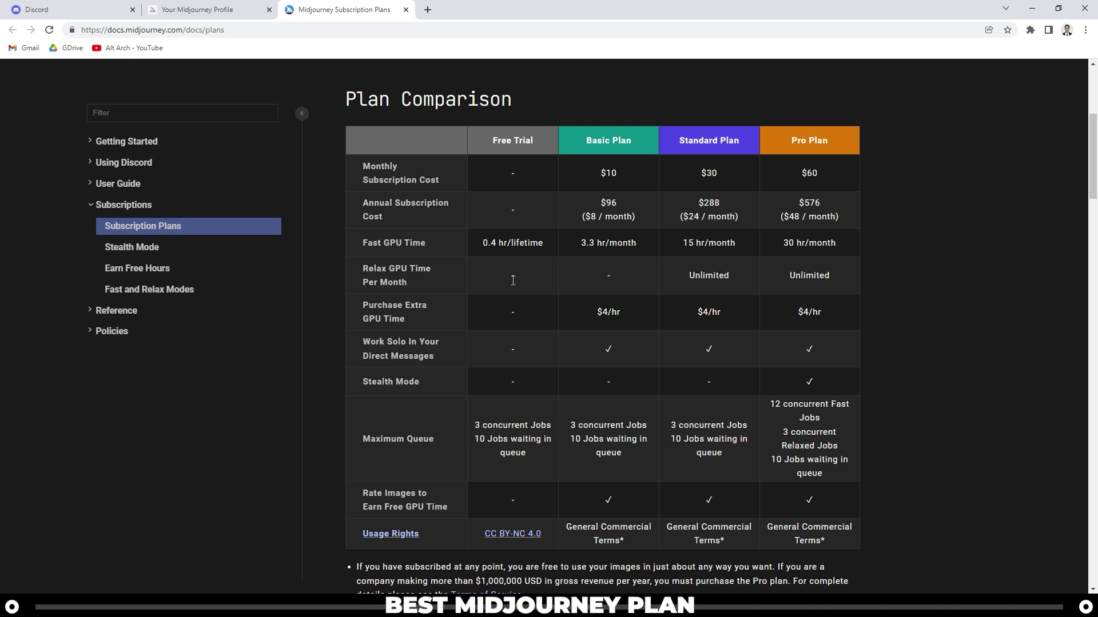
triple_click(513, 449)
click(514, 467)
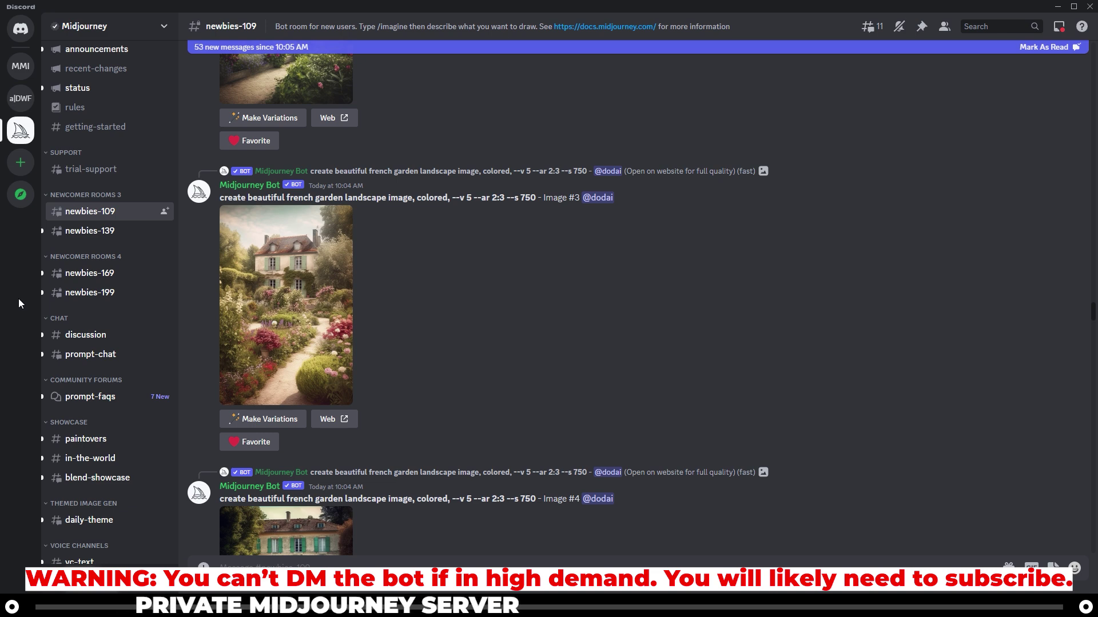
scroll(575, 293, down, 20)
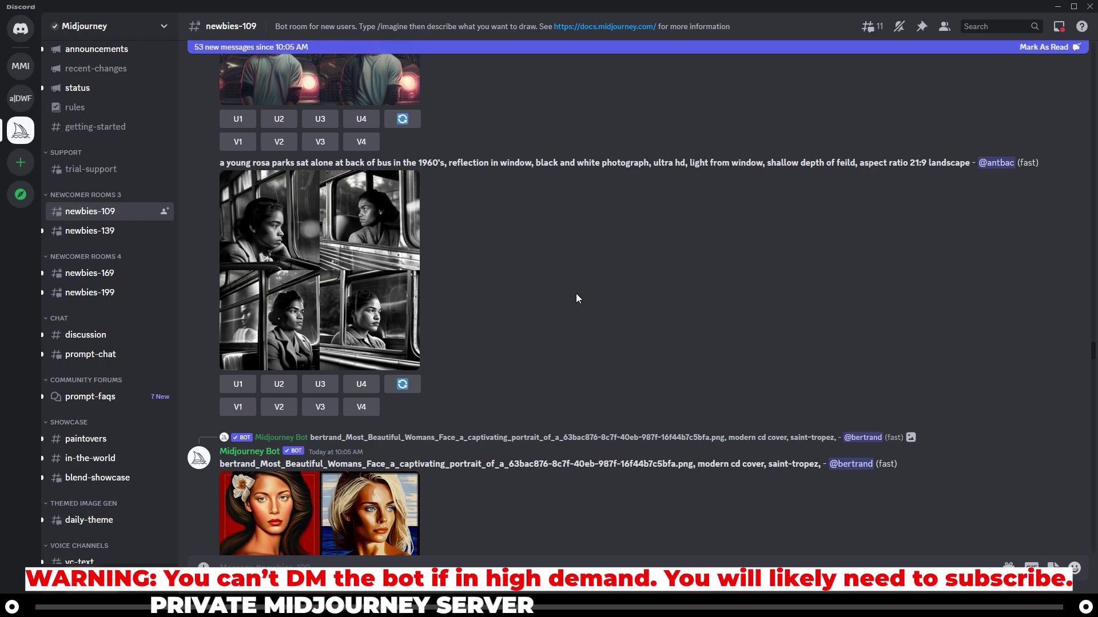
scroll(575, 293, down, 20)
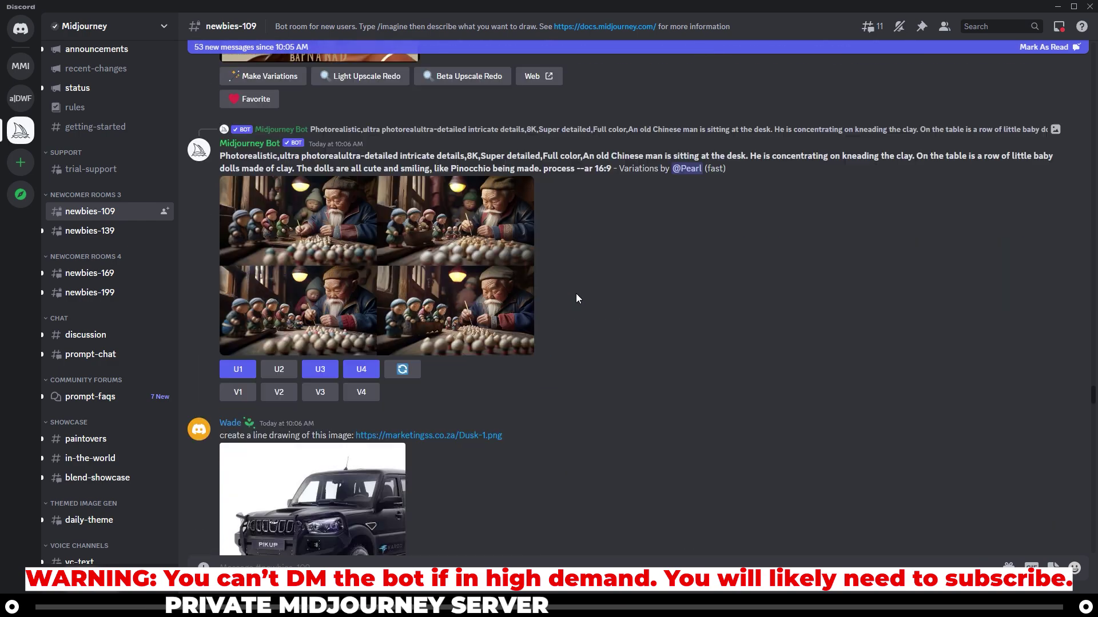
scroll(575, 298, down, 20)
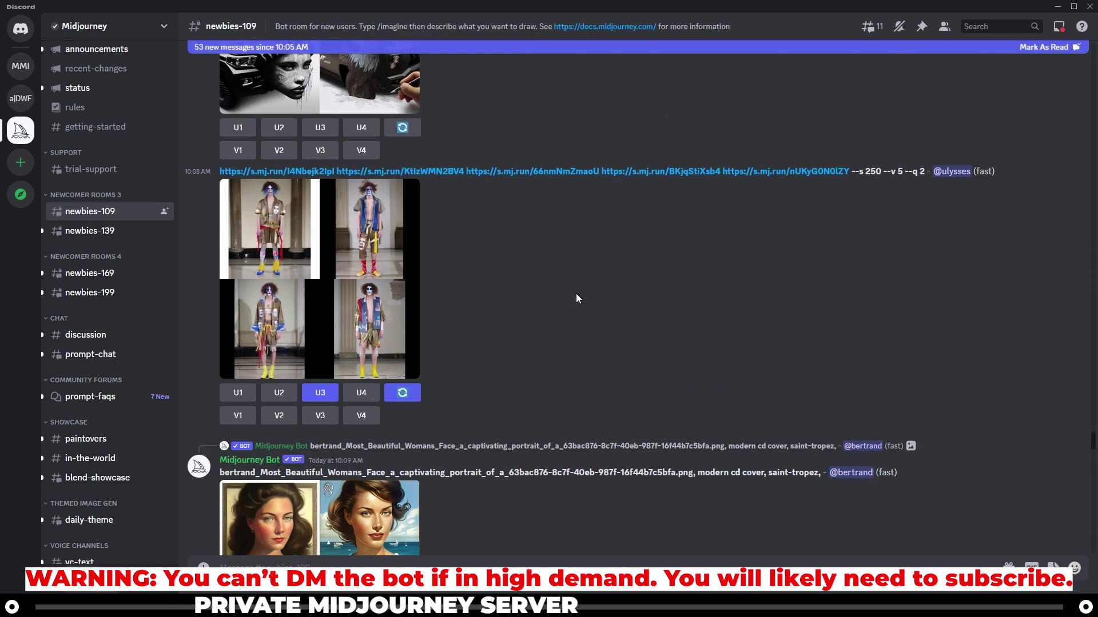
scroll(576, 297, down, 15)
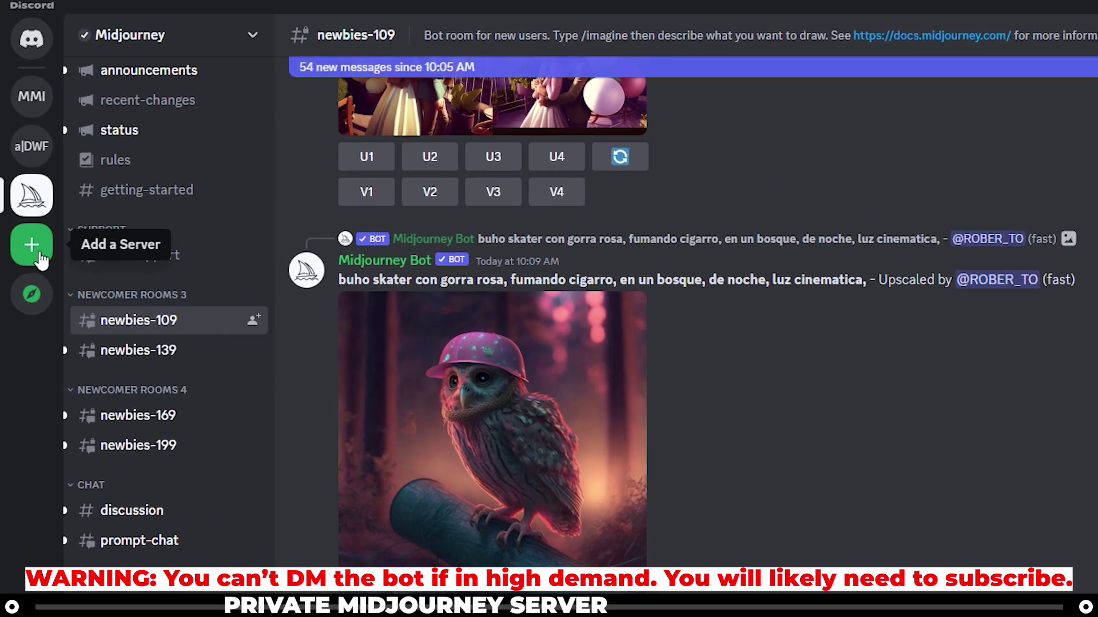
Create a custom Discord server named "Midjourney Images", skipping the question about its audience
click(28, 183)
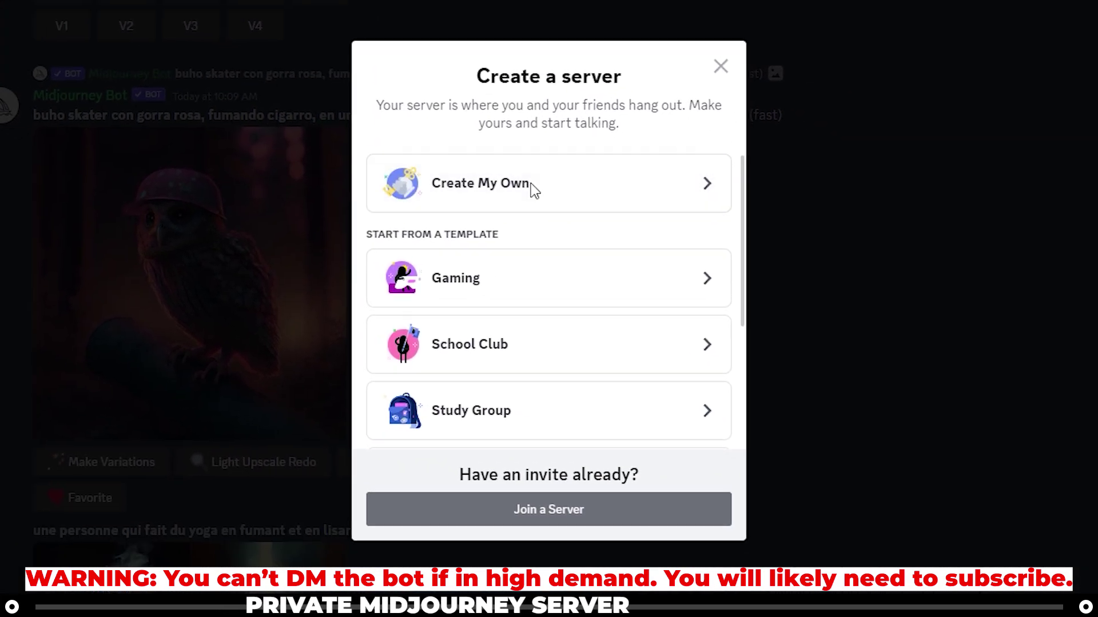
click(838, 353)
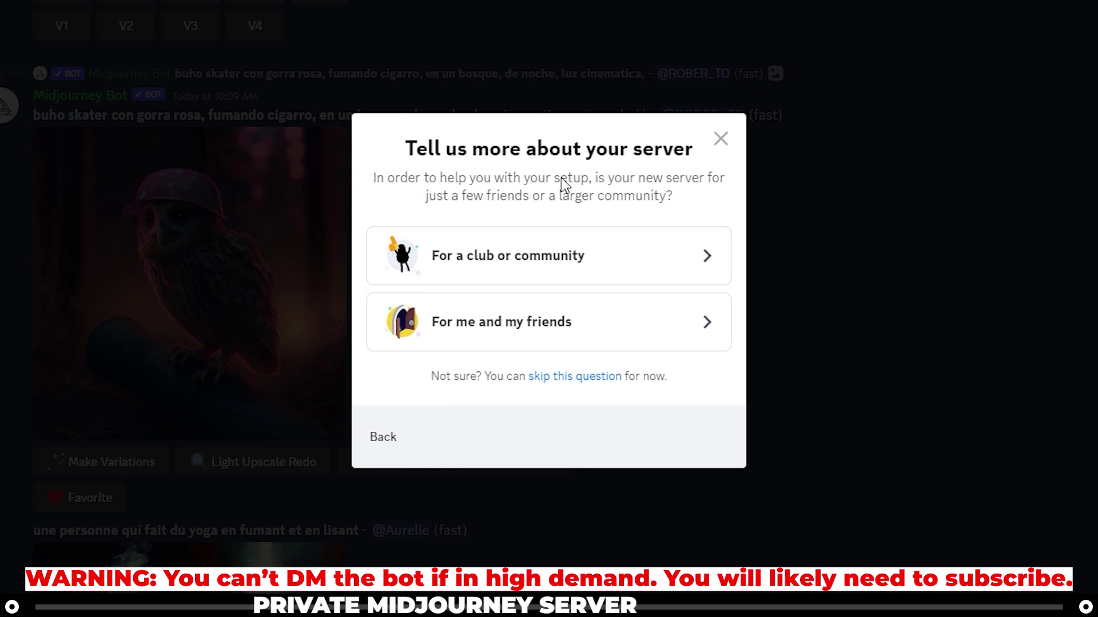
click(580, 377)
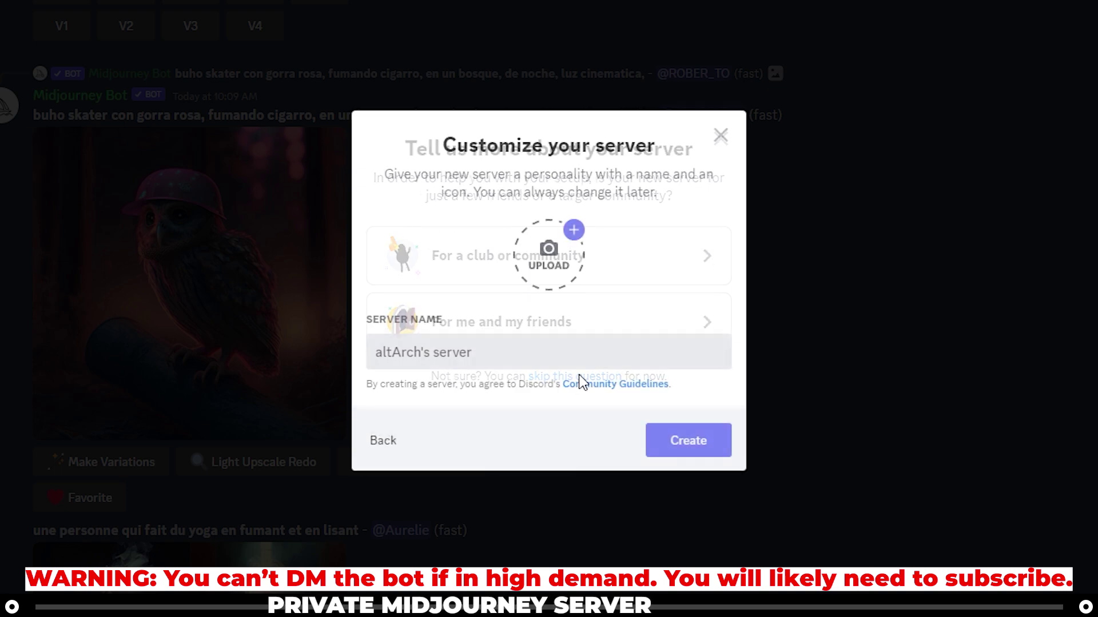
key(ctrl+a)
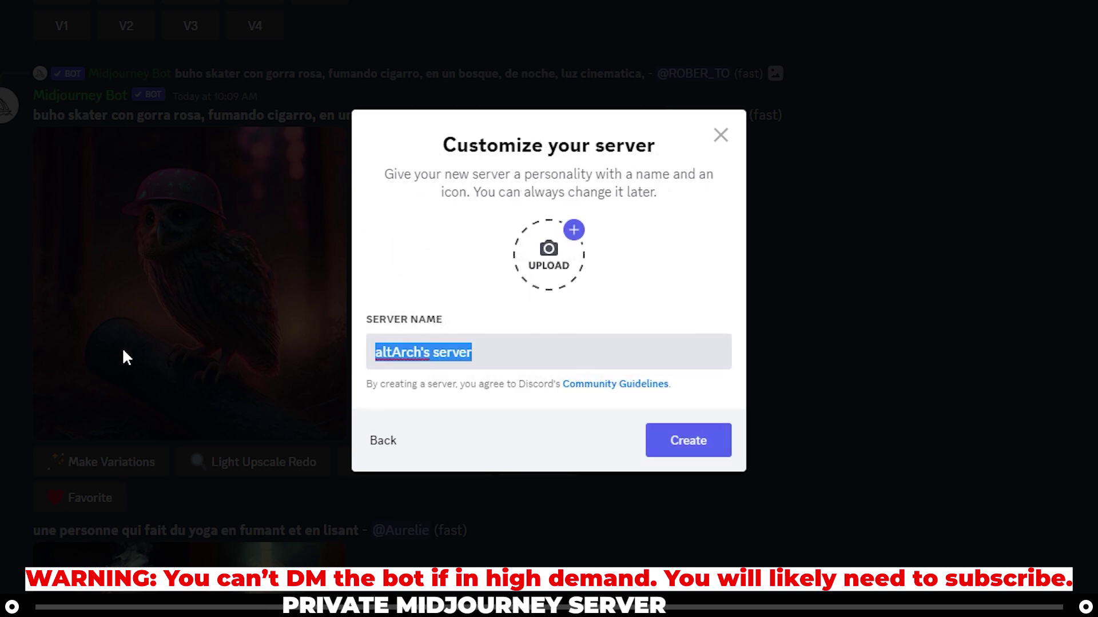
text(Midjourney Images)
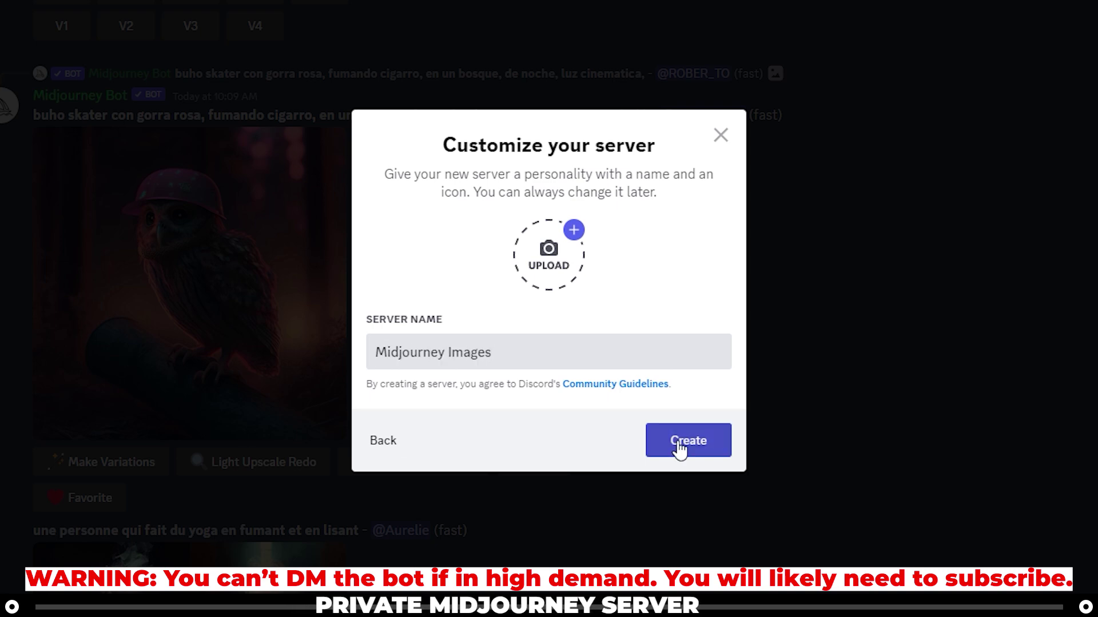
click(680, 449)
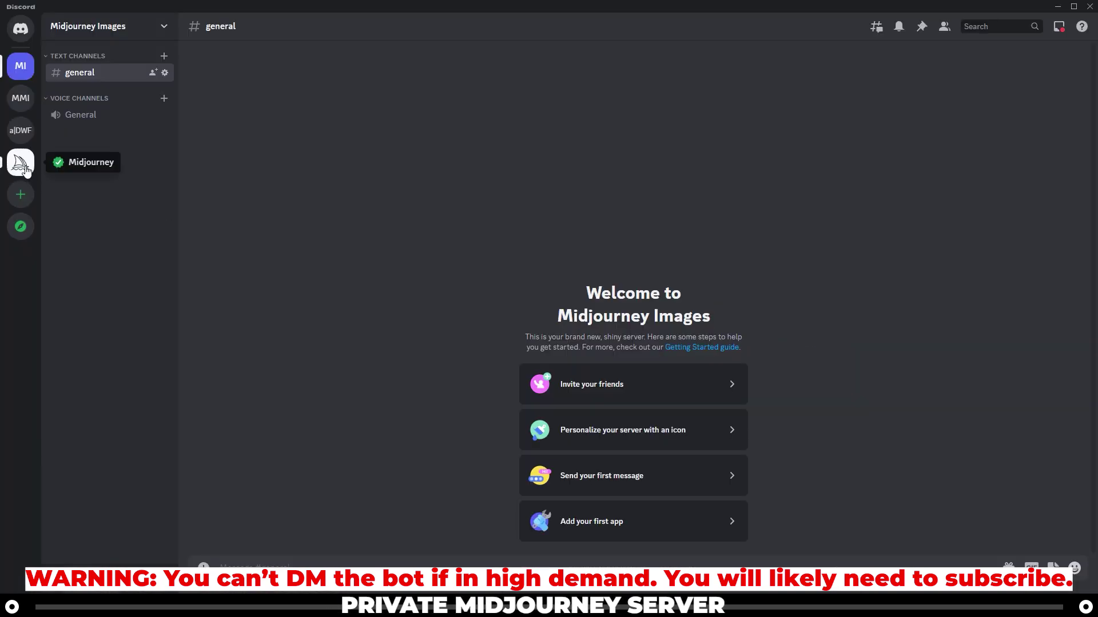
Show the Midjourney server's member list and open the full profile of Midjourney Bot
click(26, 170)
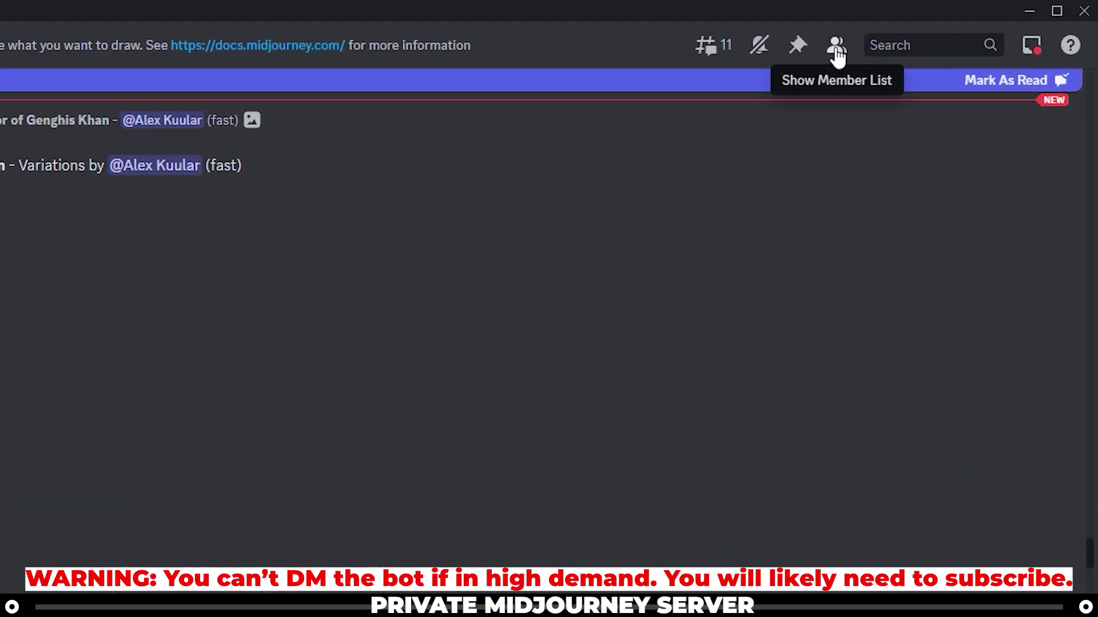
click(836, 51)
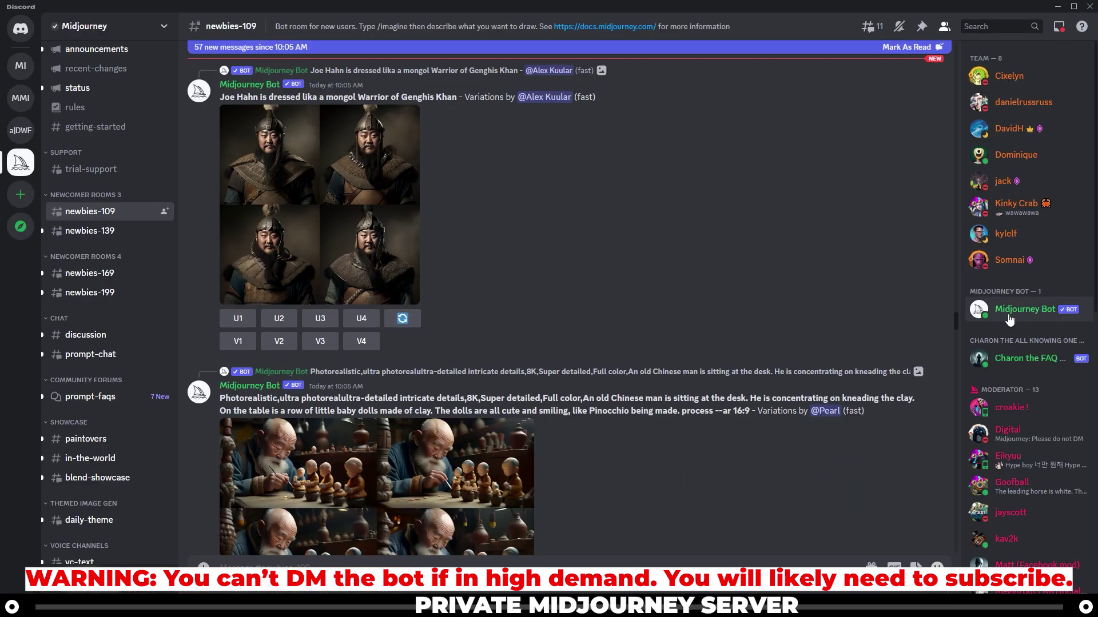
right_click(1009, 319)
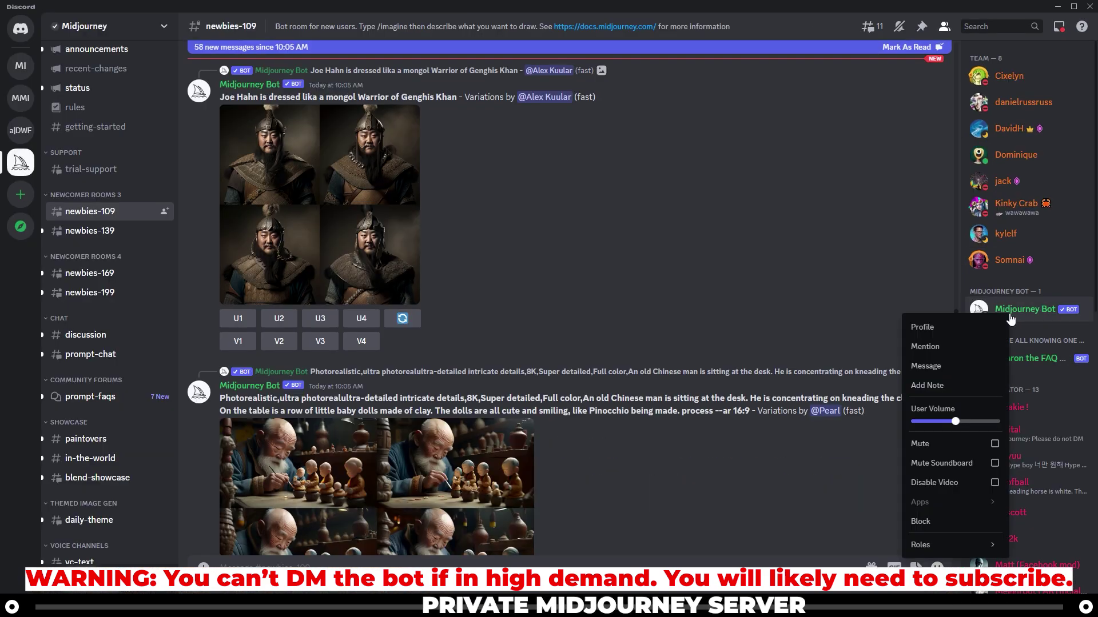
click(952, 328)
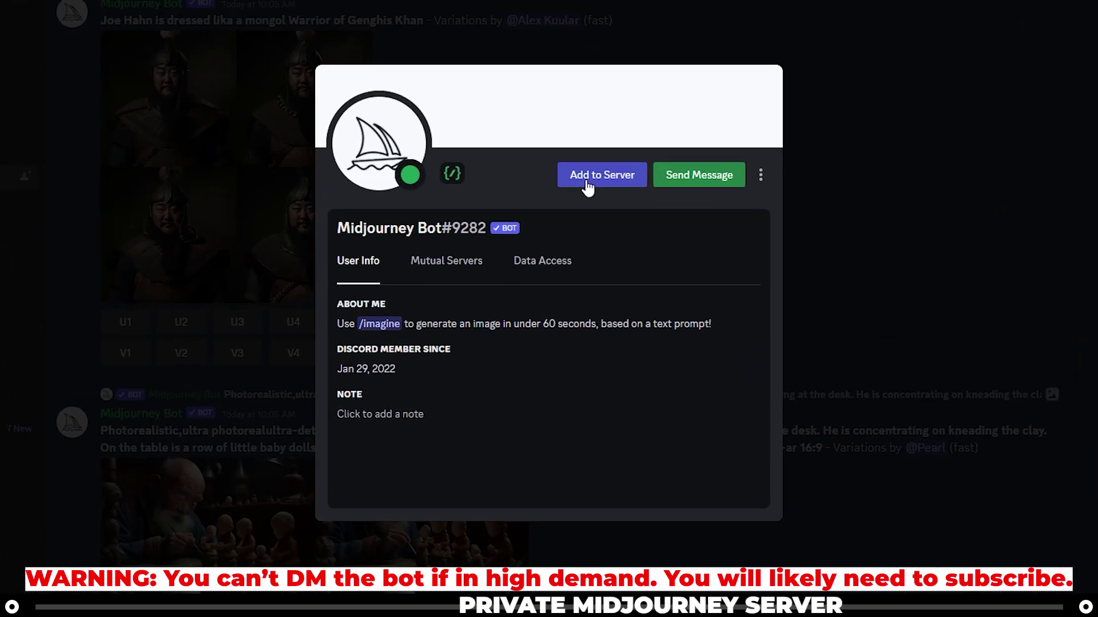
Add Midjourney Bot to the Midjourney Images server, authorizing all requested permissions and allowing Discord through the Windows firewall
click(588, 183)
click(554, 437)
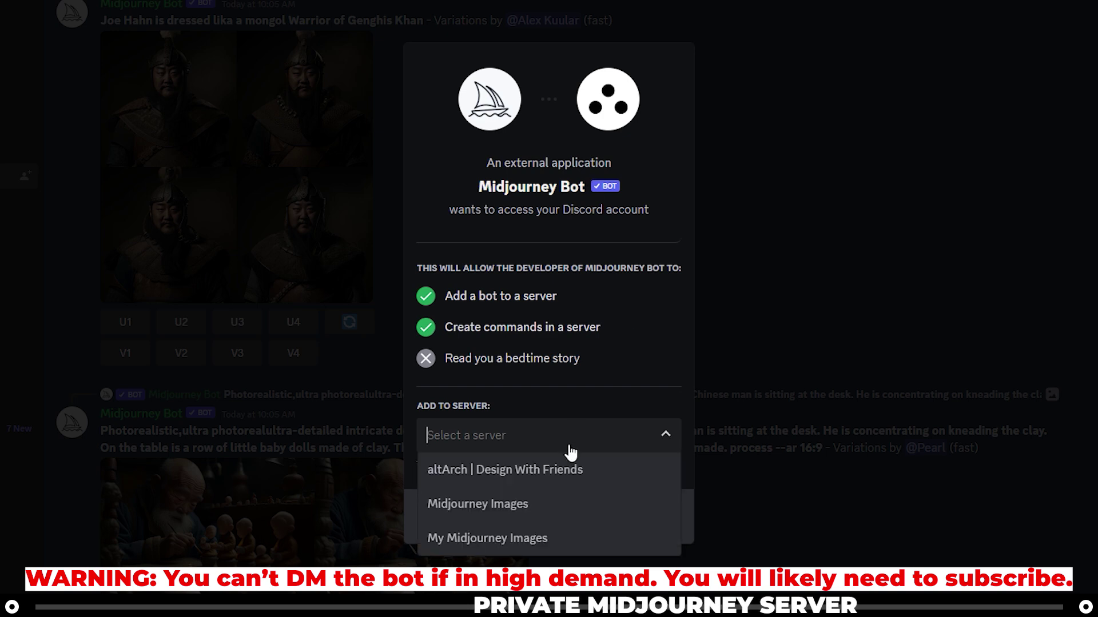
click(519, 503)
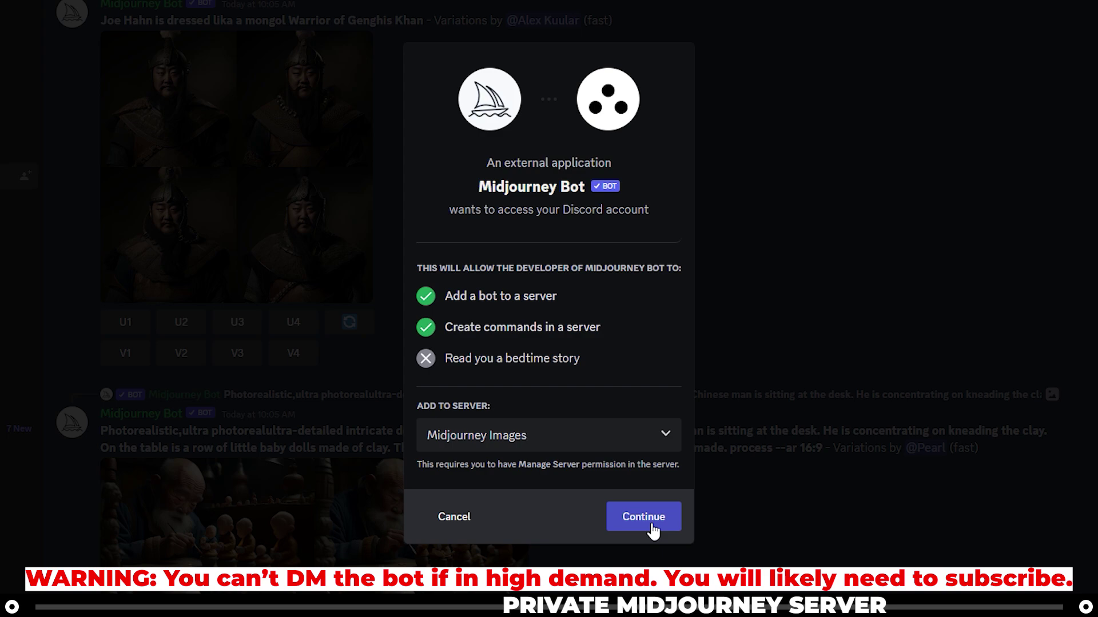
click(651, 528)
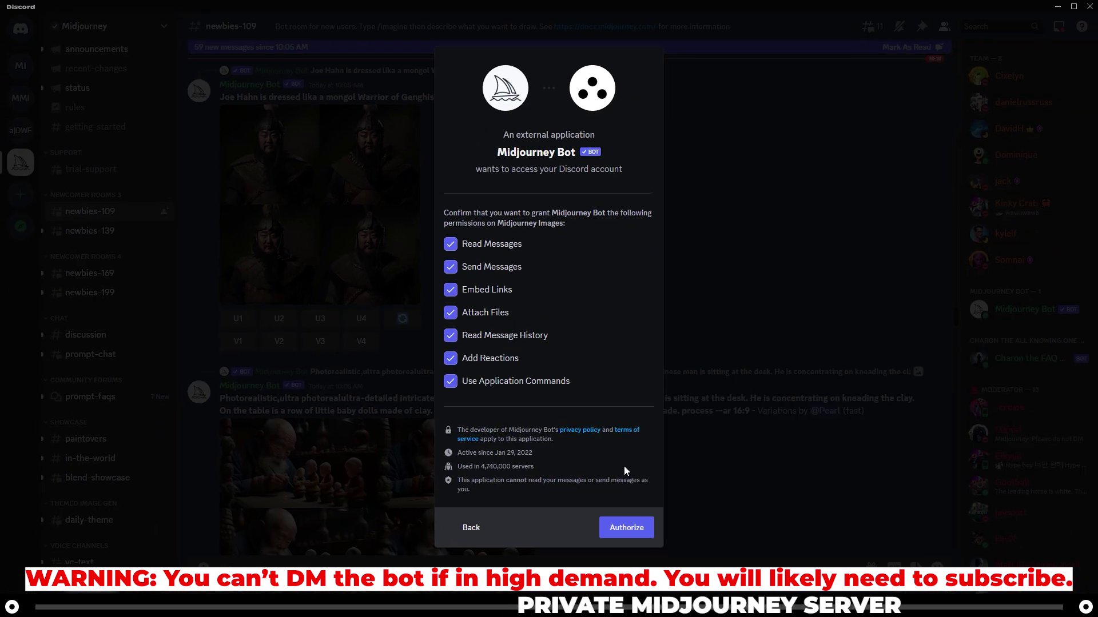
click(625, 533)
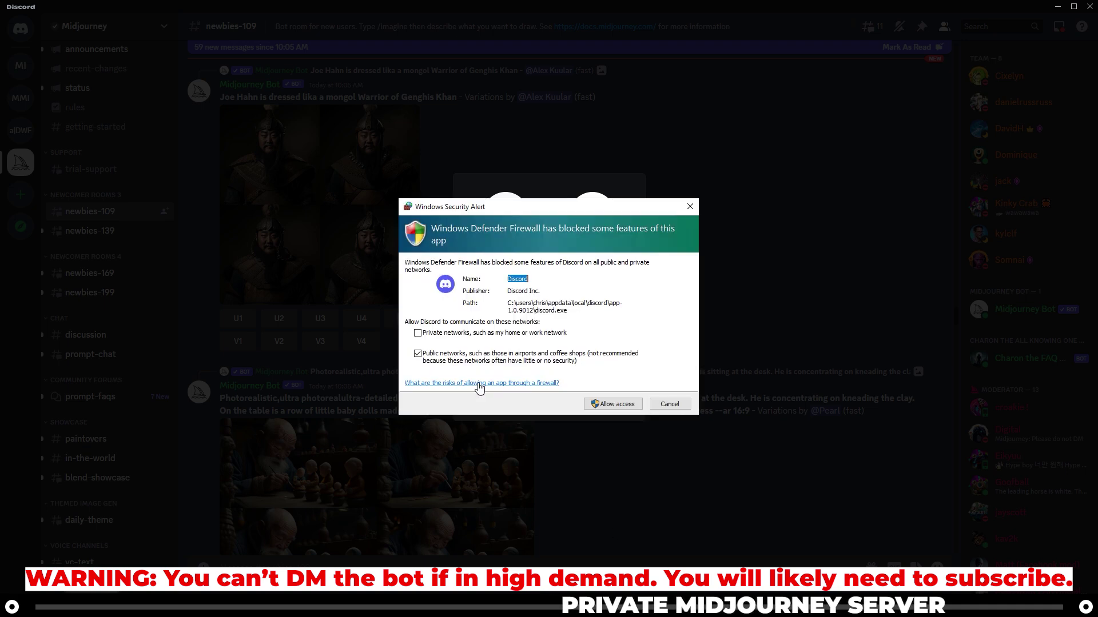
click(625, 406)
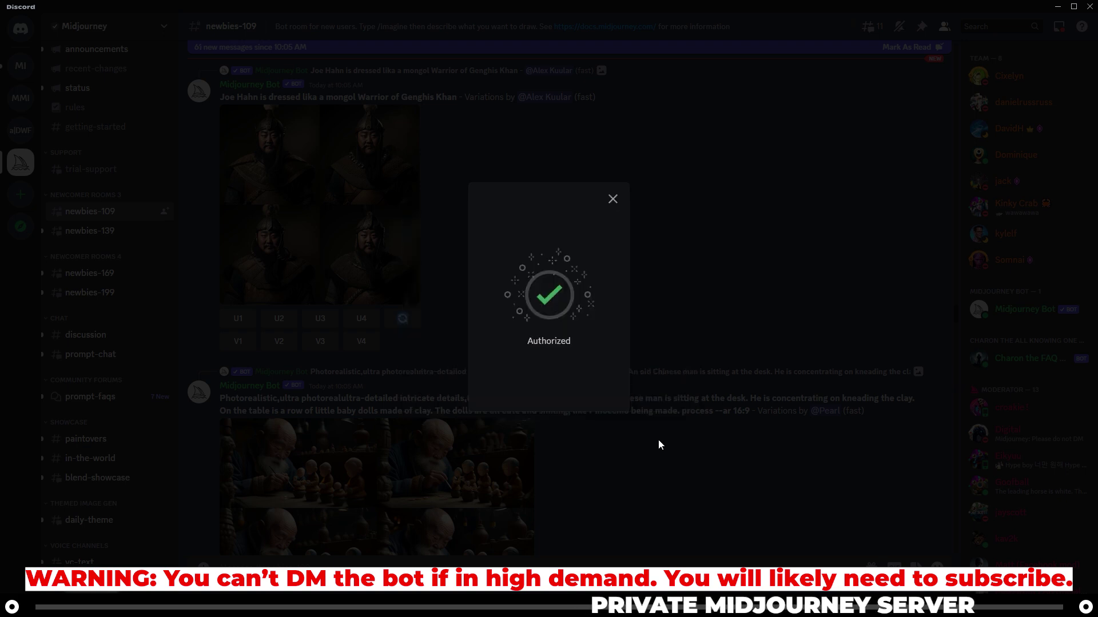
click(612, 200)
click(787, 235)
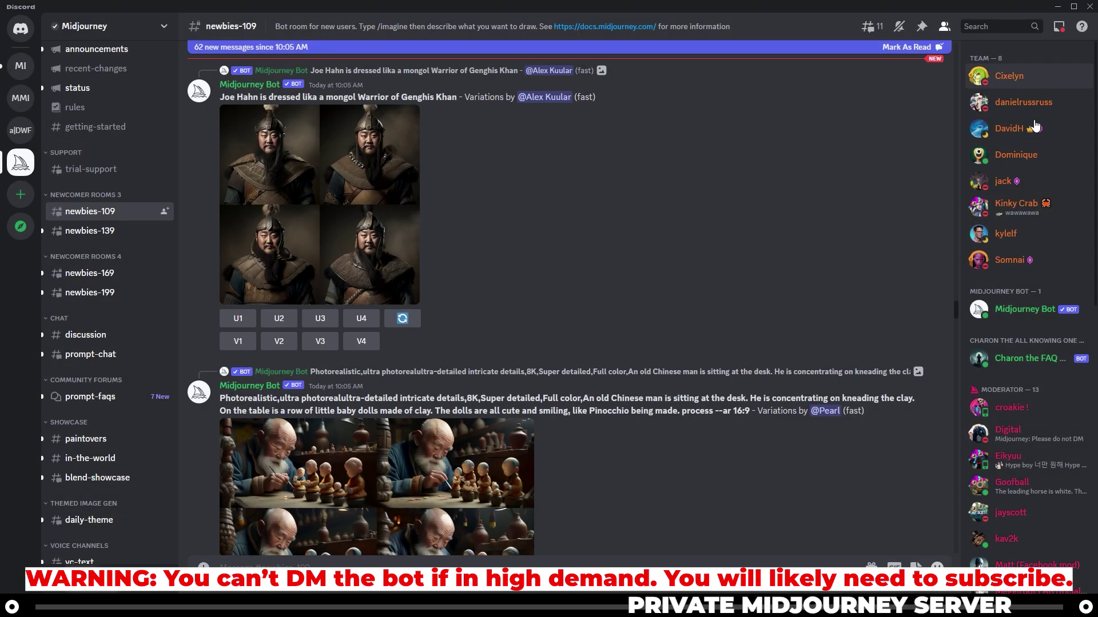
scroll(647, 446, down, 1)
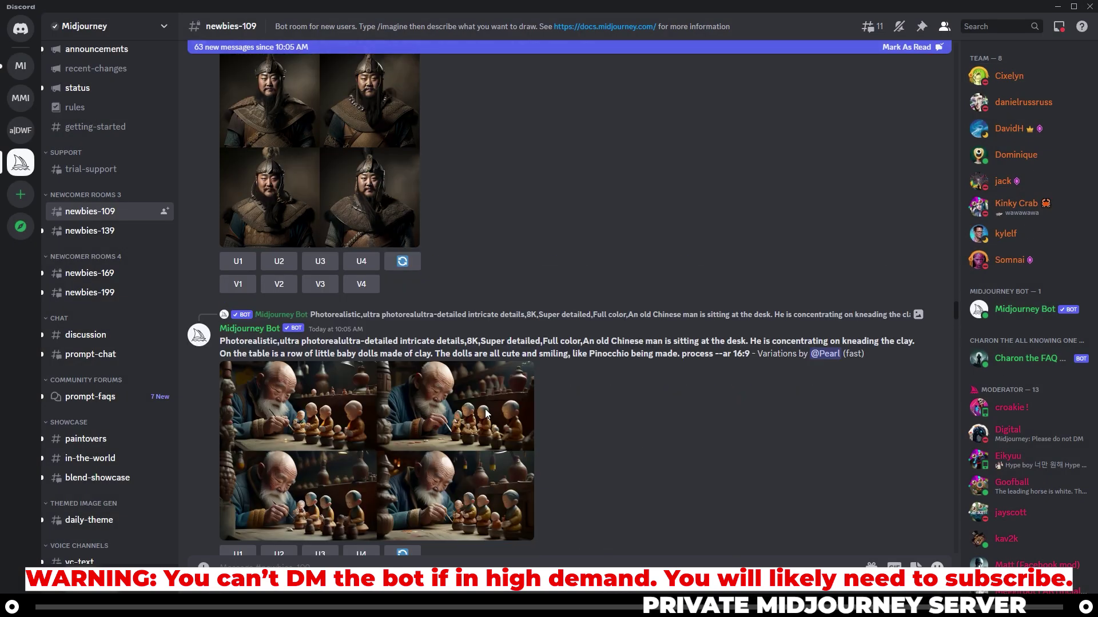
click(250, 329)
click(381, 321)
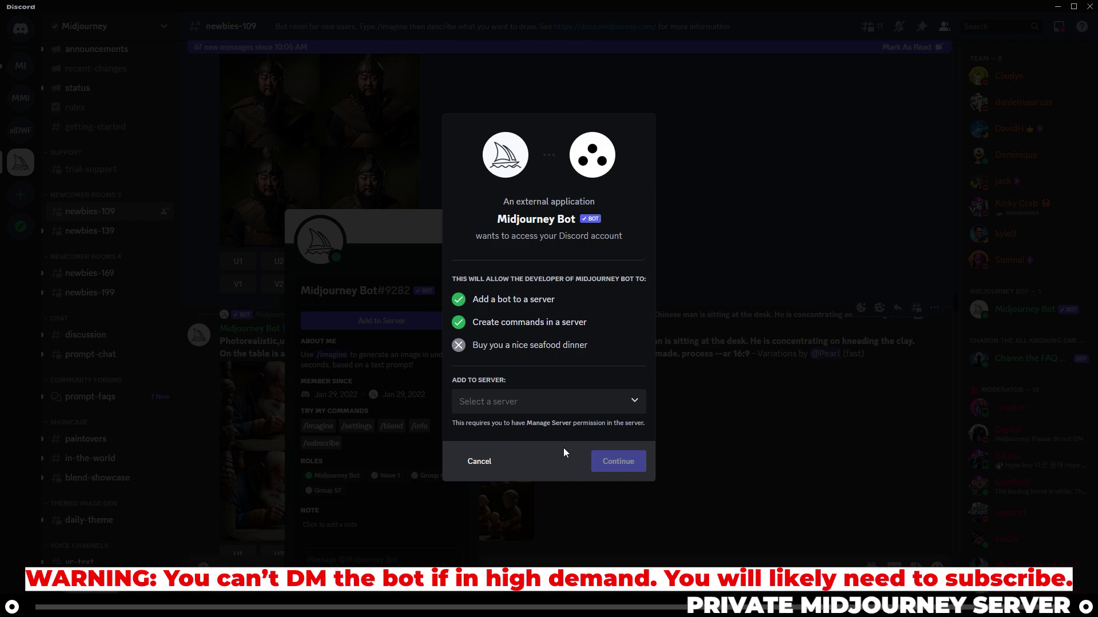
click(495, 463)
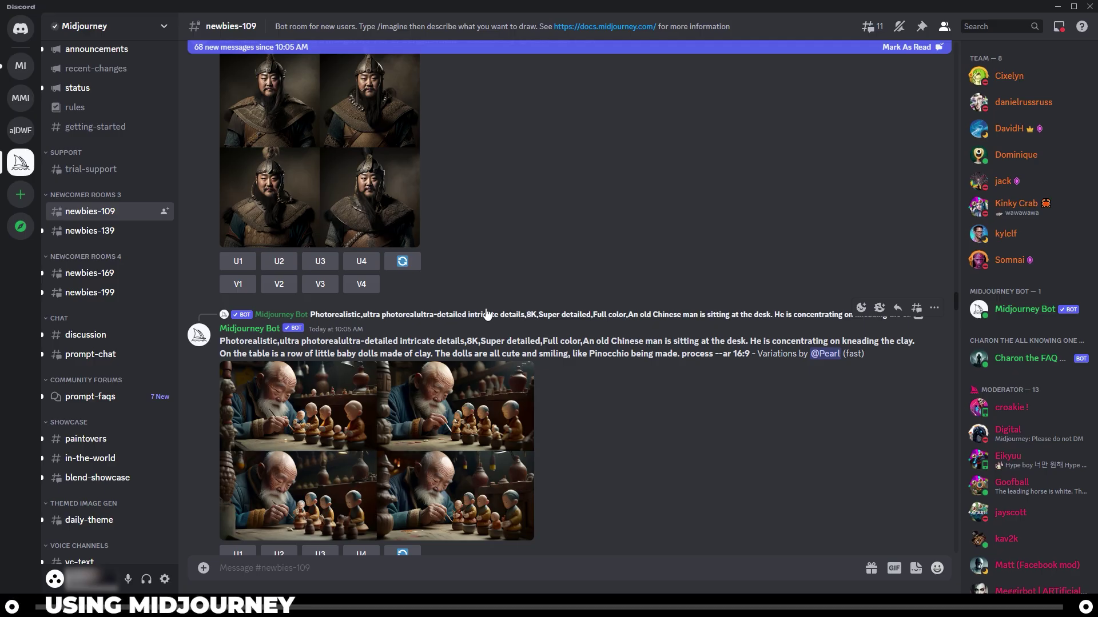
Open a direct message conversation with Midjourney Bot from the Midjourney server's member list
click(17, 74)
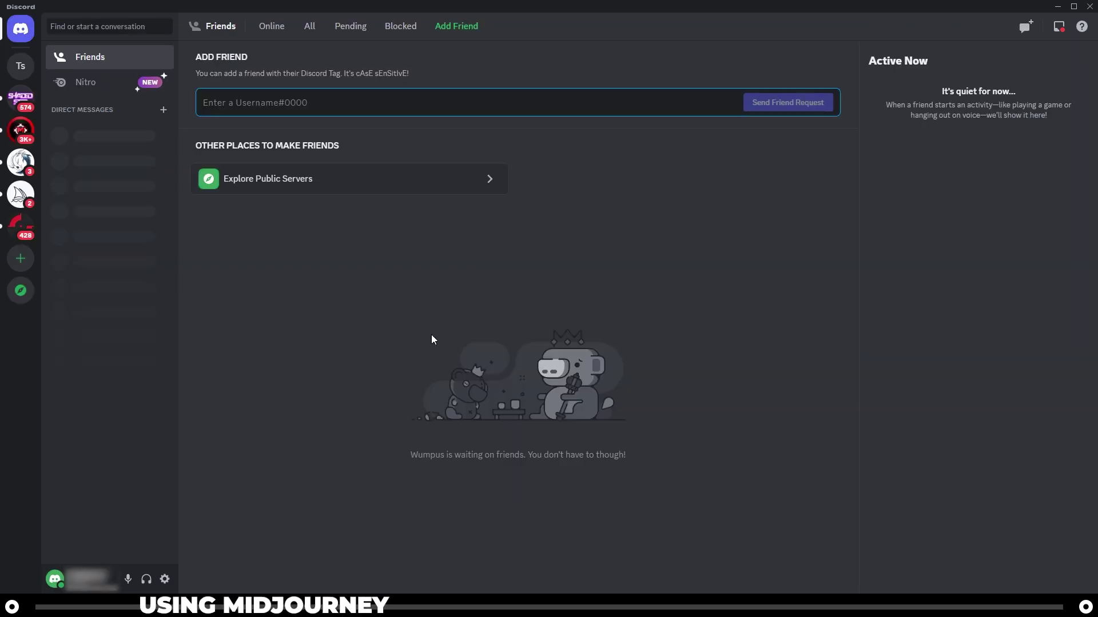
click(17, 202)
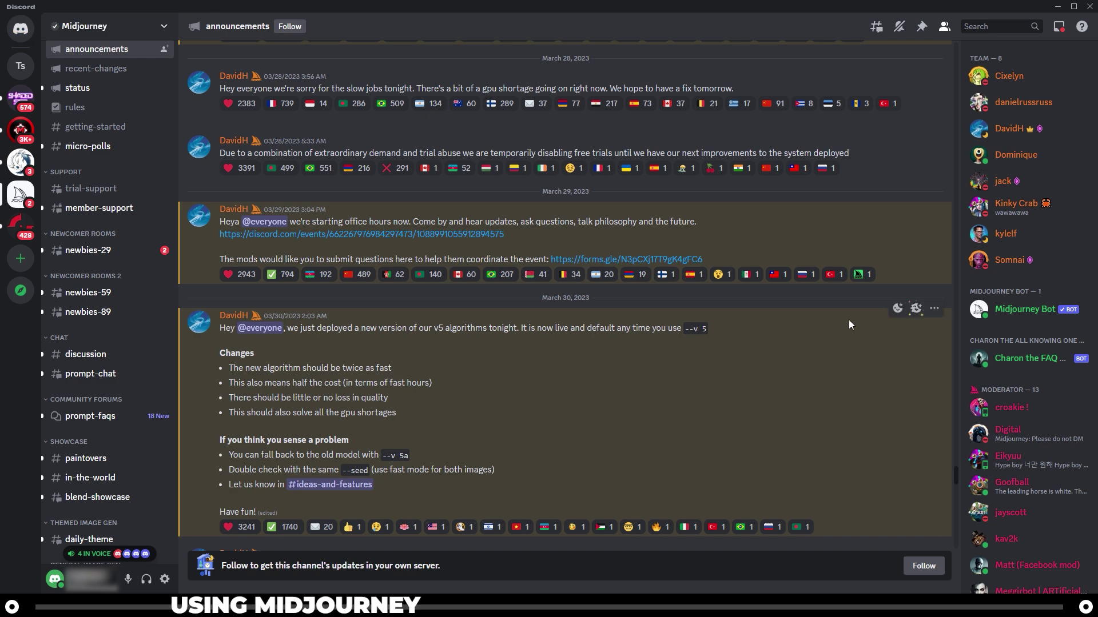
right_click(1015, 314)
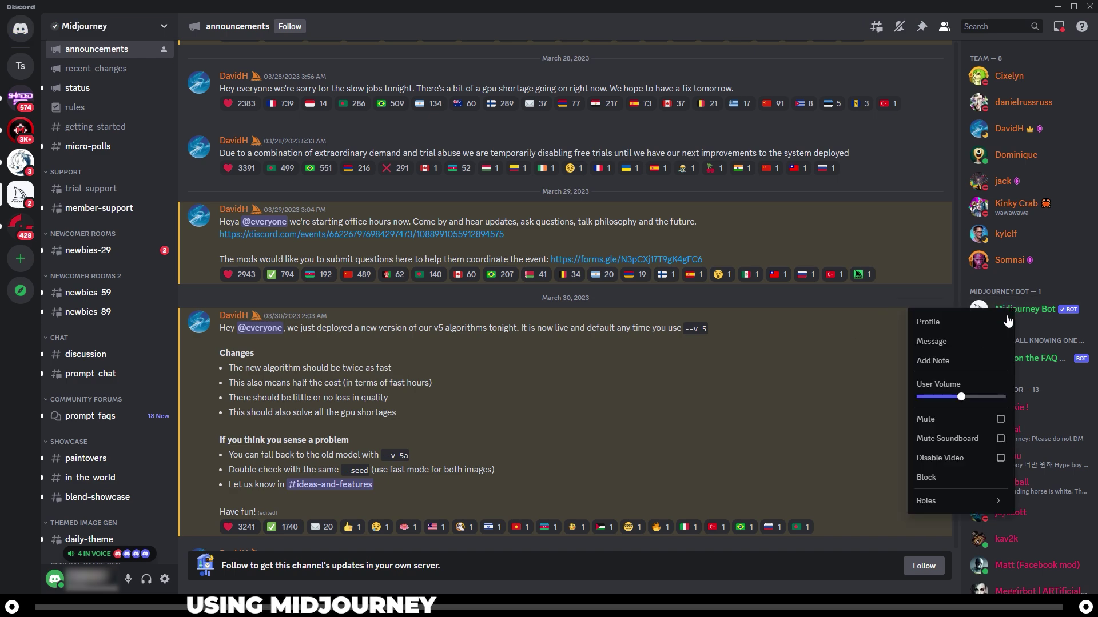
click(948, 346)
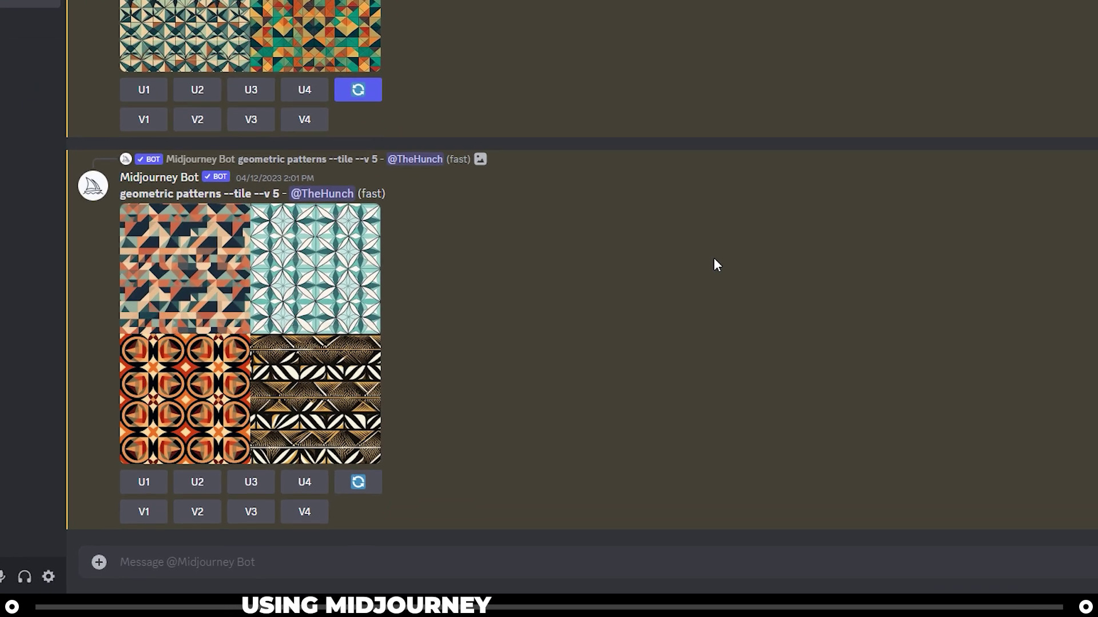
Generate images with the /imagine prompt "a modern home, colorful, in miami florida, for a family, on a beach"
text(/)
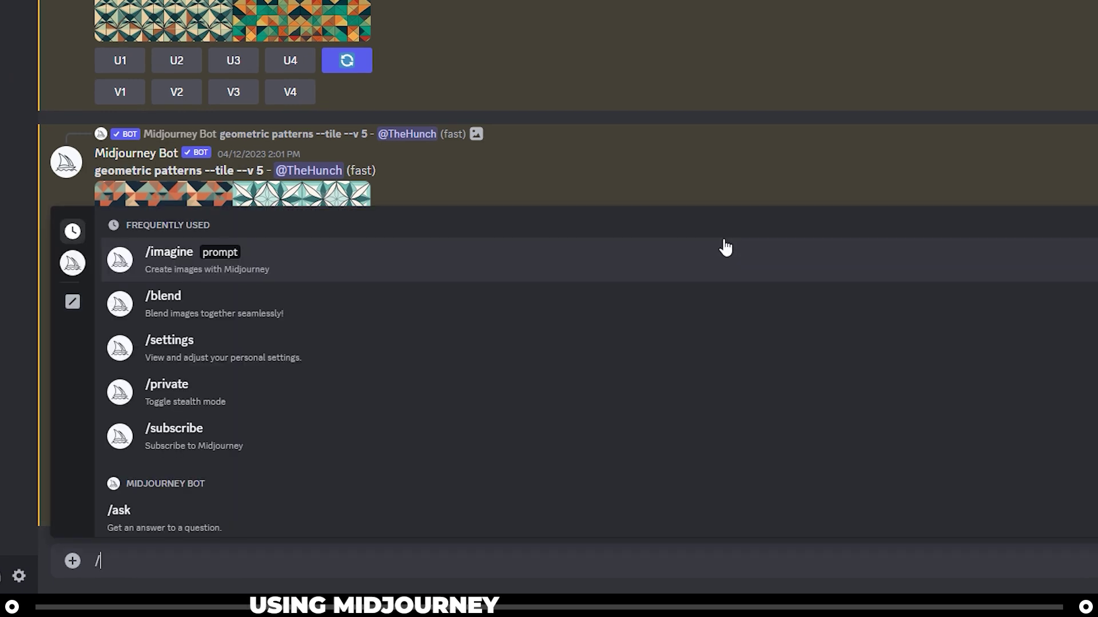
text(imag)
key(Tab)
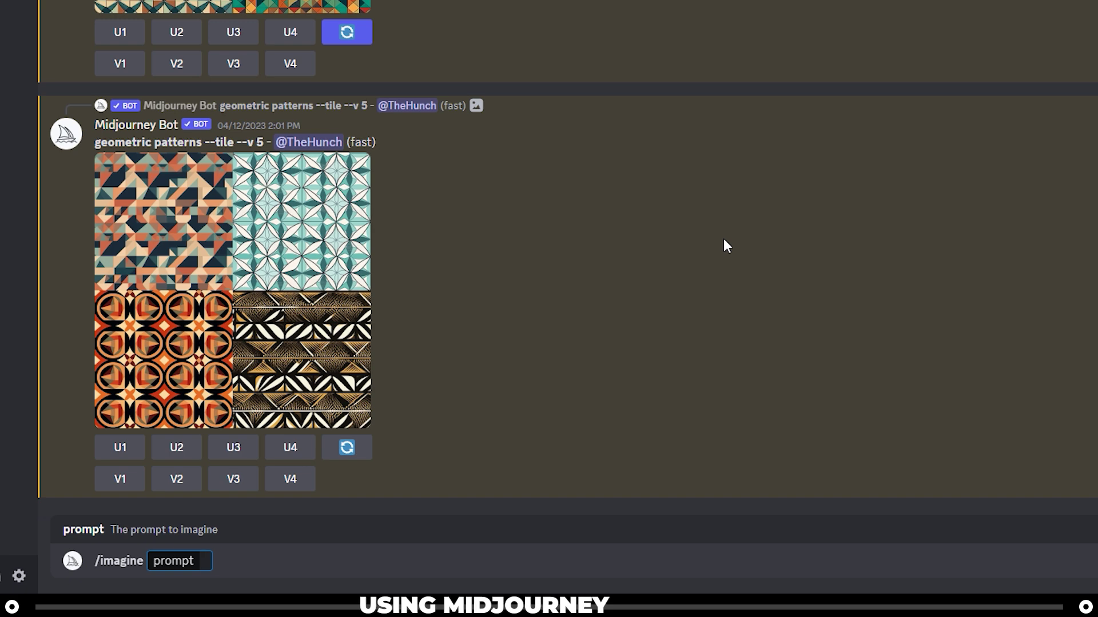
text(a modern hom)
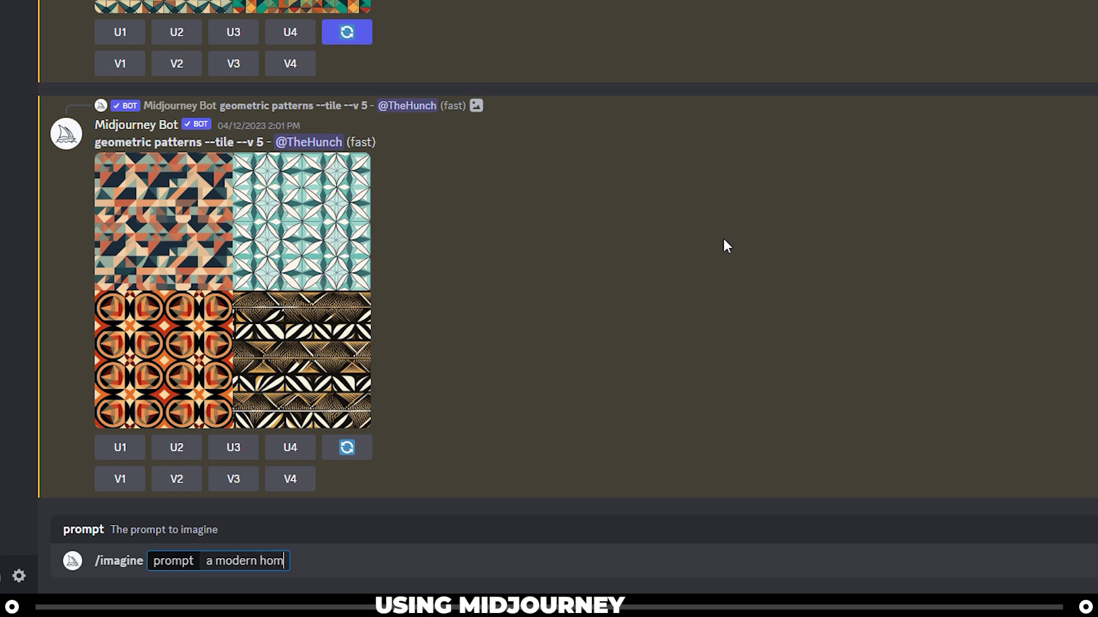
text(e, colorfu)
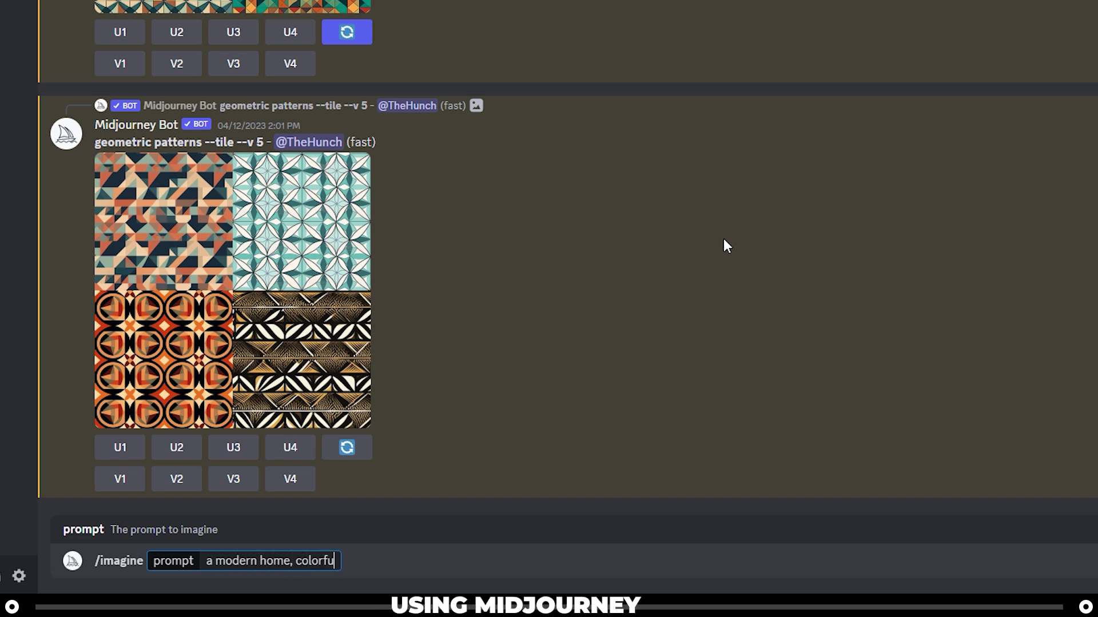
text(l, in mia)
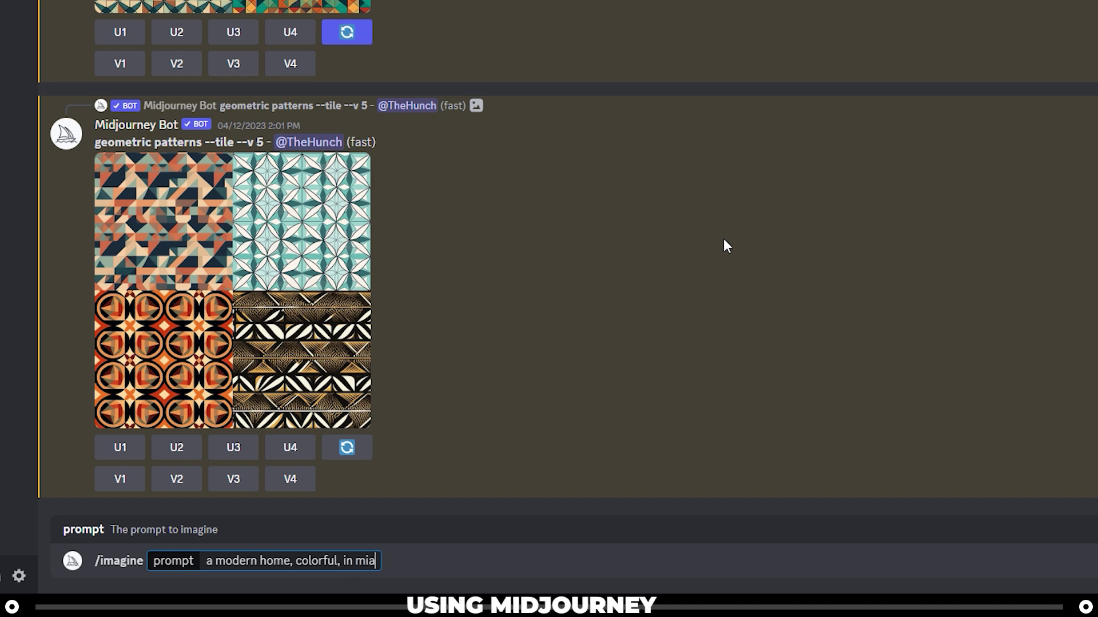
text(mi)
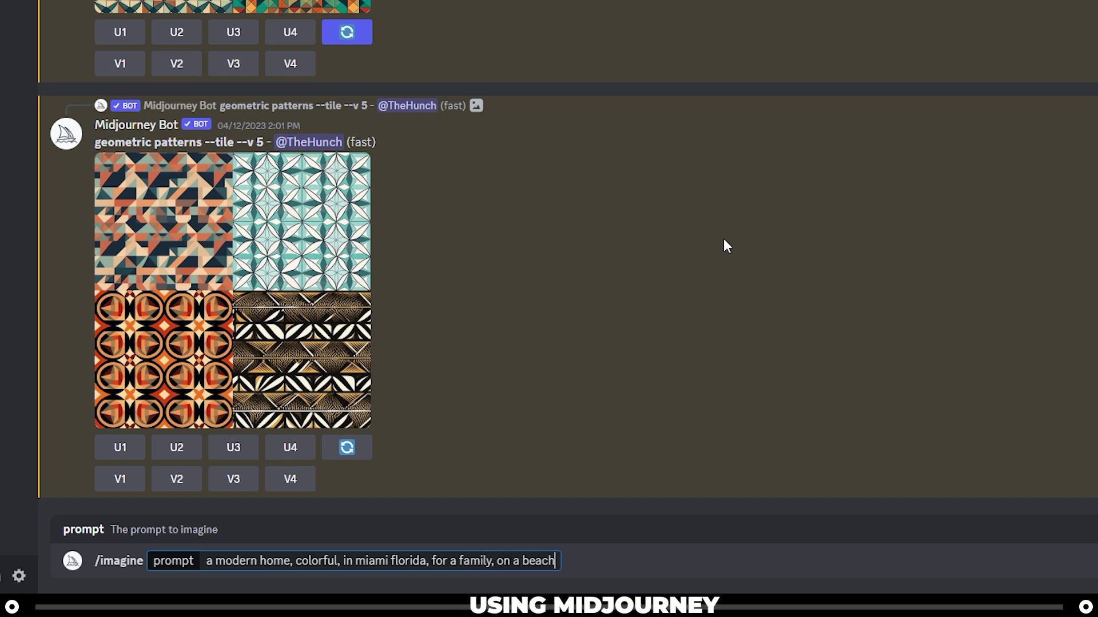
key(Return)
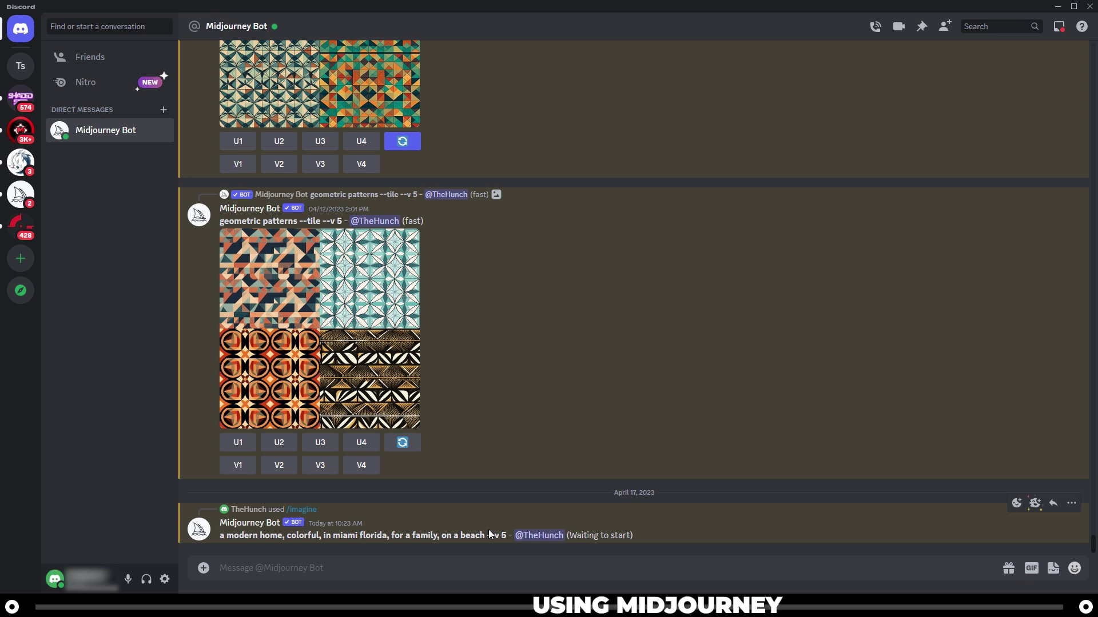
Check the status and progress of the modern home image job and view the finished image grid enlarged
drag(576, 538, 656, 534)
click(656, 534)
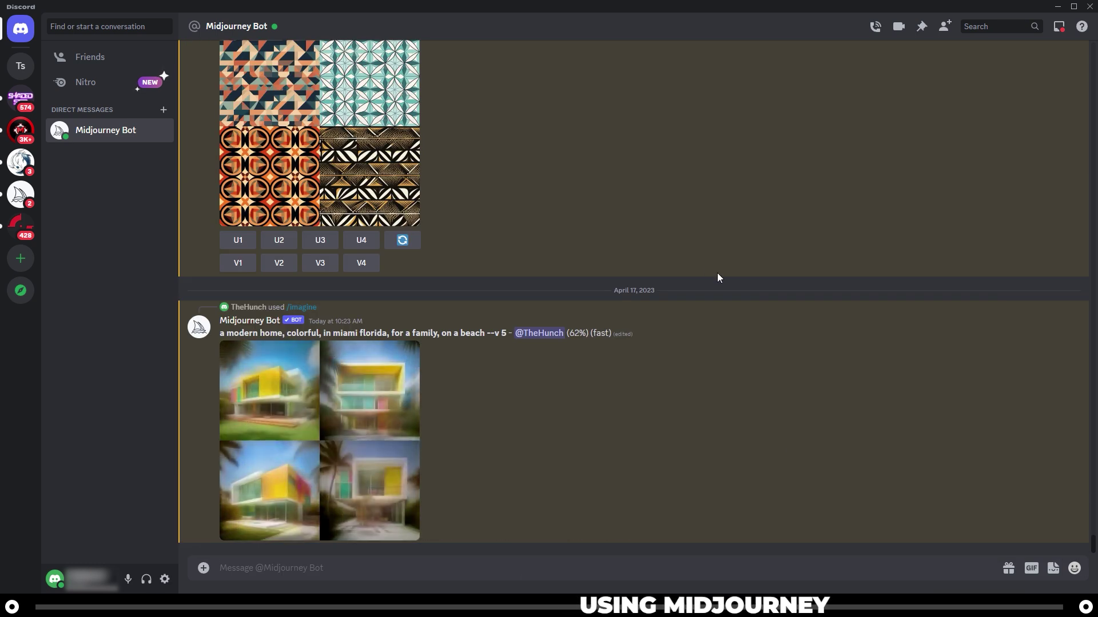
drag(565, 333, 608, 337)
click(607, 338)
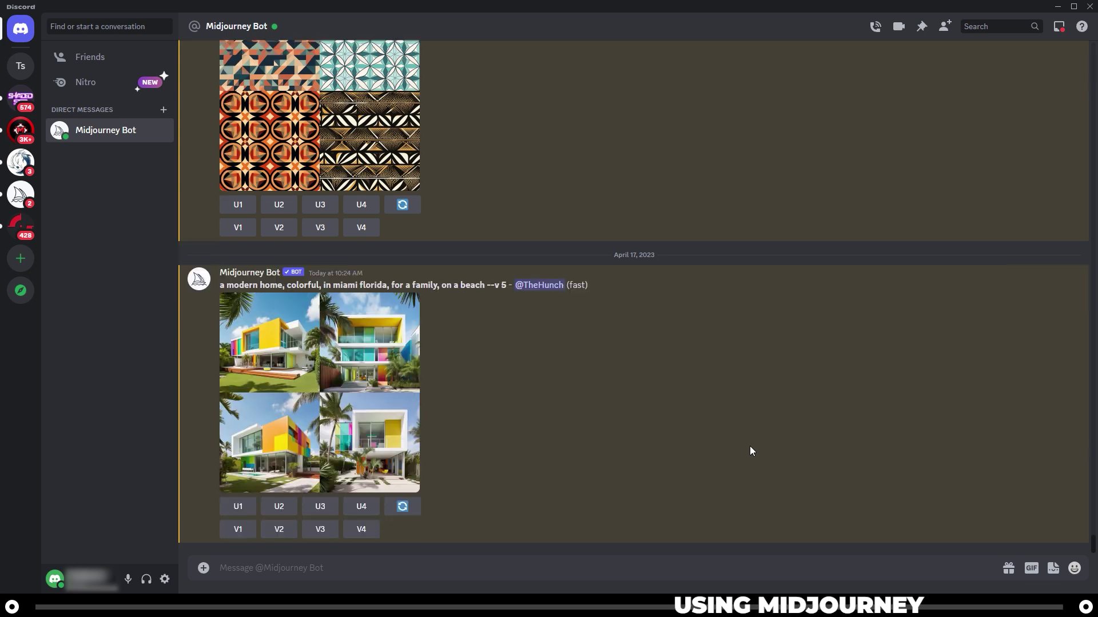
click(371, 443)
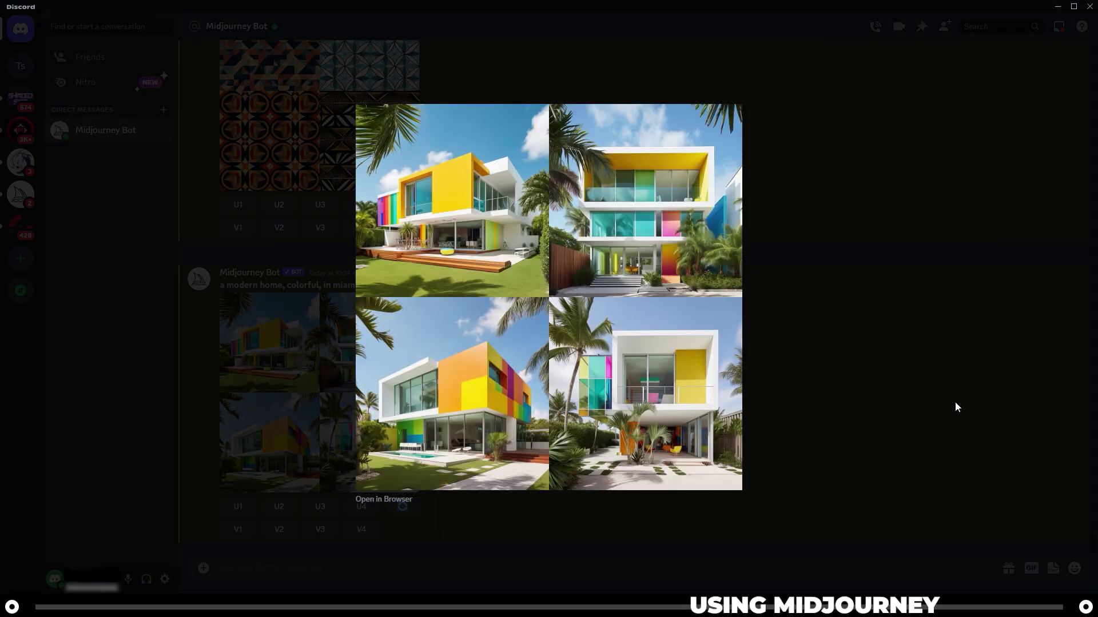
click(790, 416)
click(394, 428)
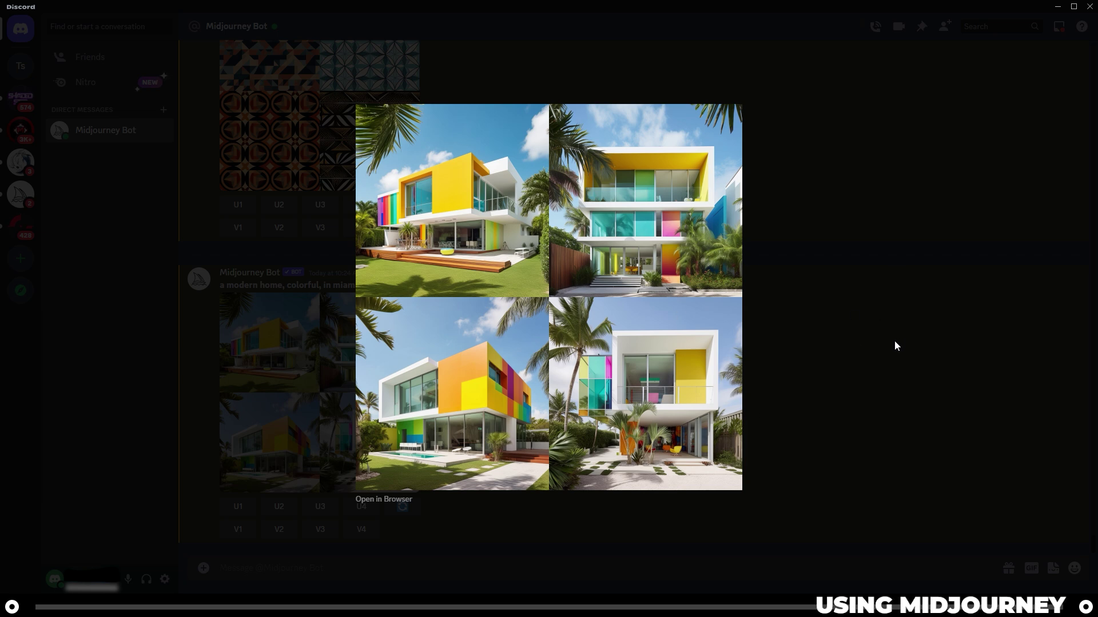
click(904, 402)
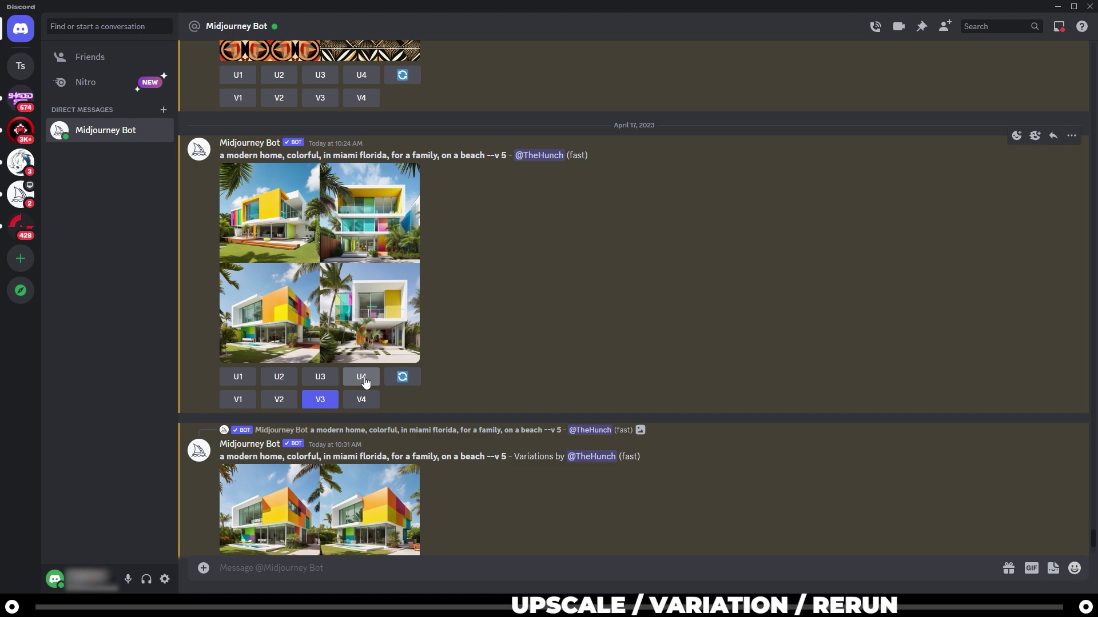
Generate variations of the third modern home image and compare the new grid enlarged with the original grid
scroll(366, 382, up, 2)
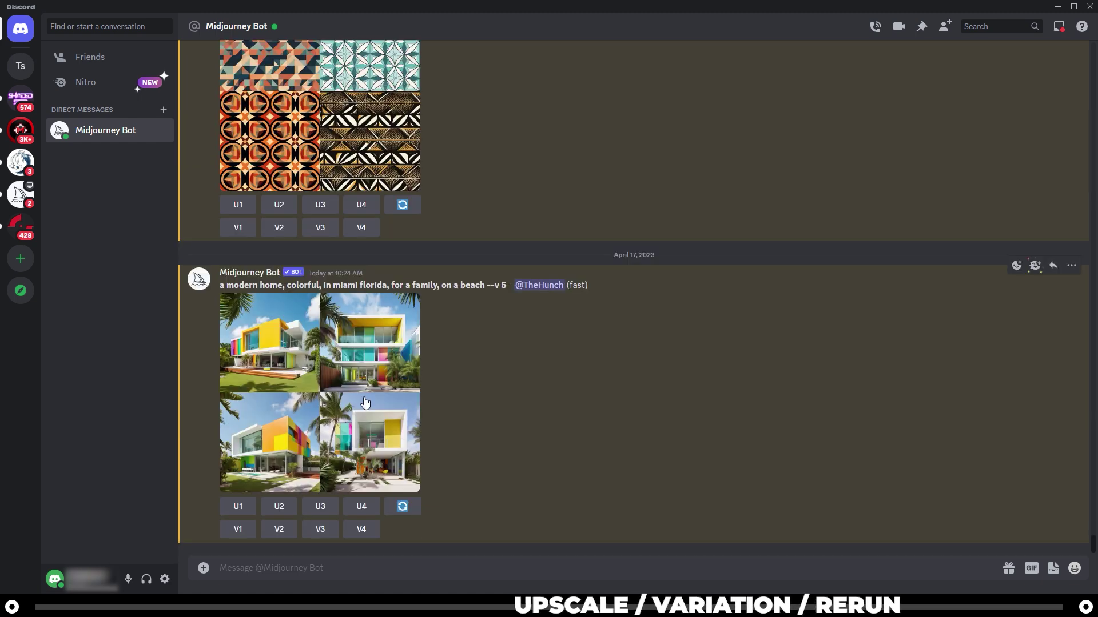
click(328, 534)
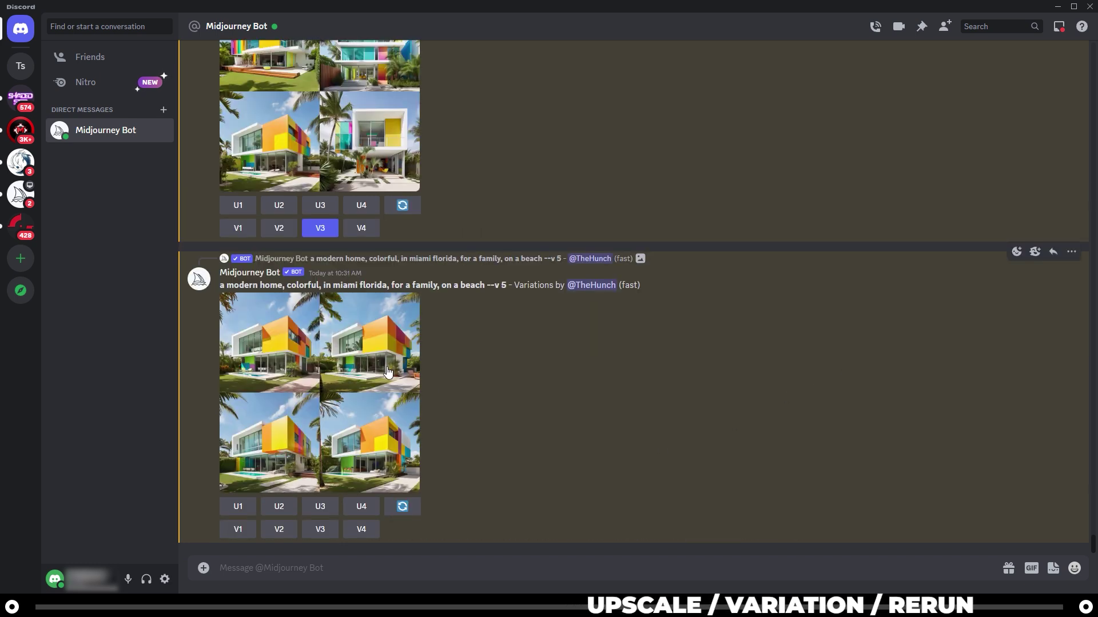
click(387, 372)
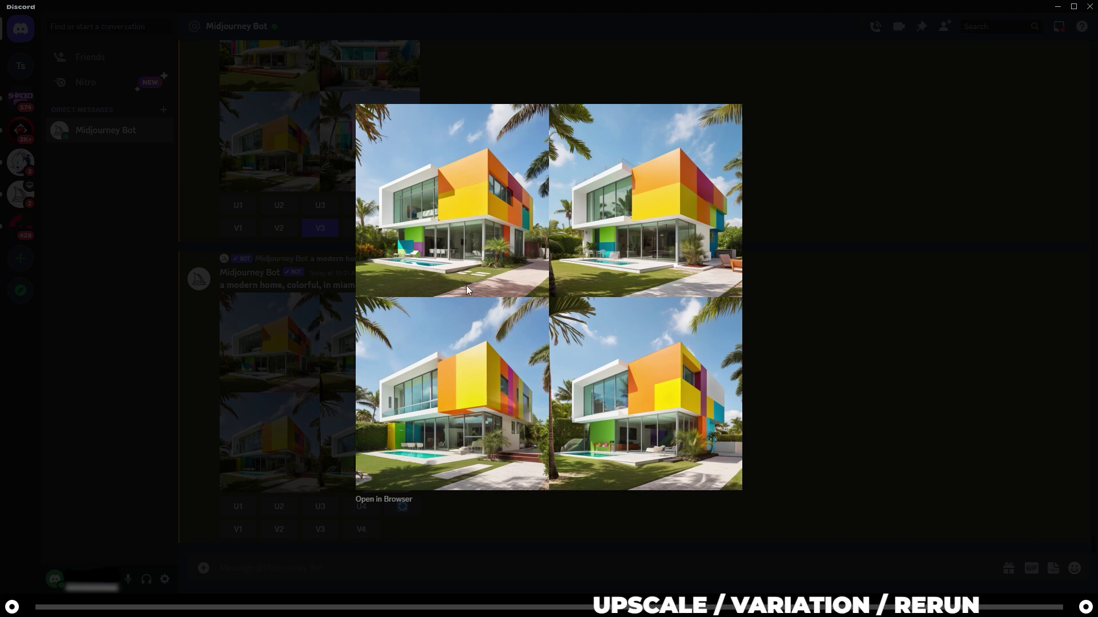
click(898, 405)
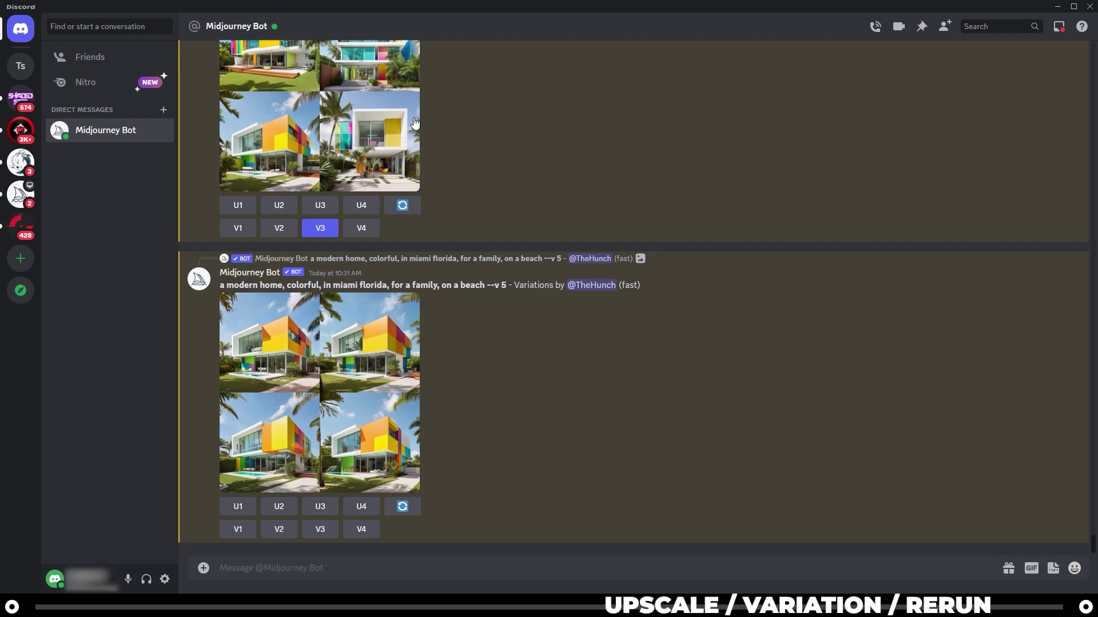
click(404, 115)
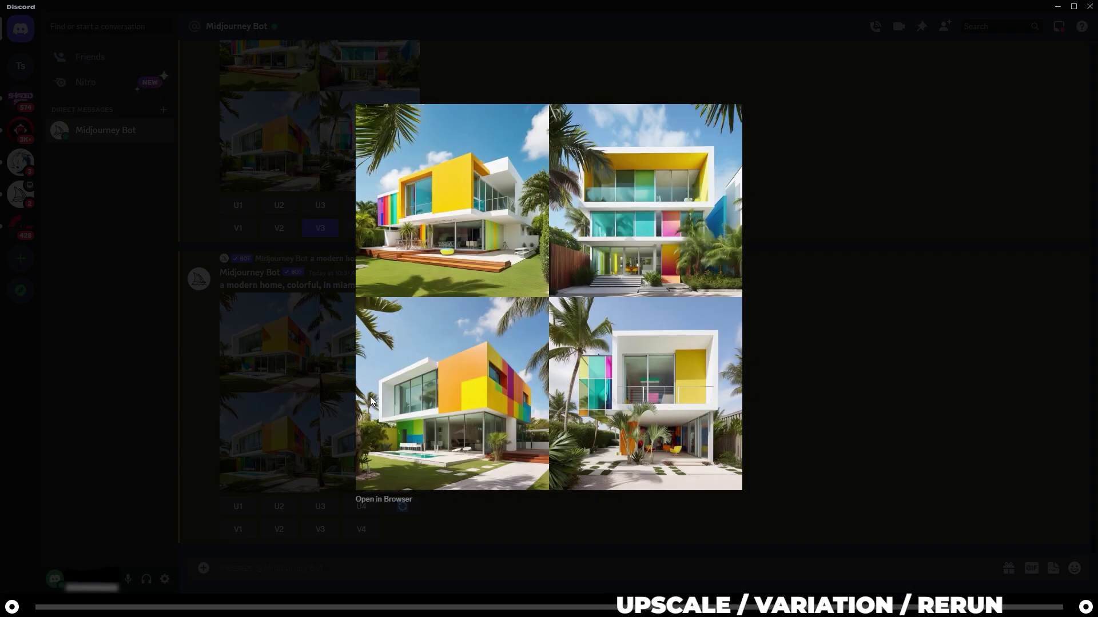
key(Right)
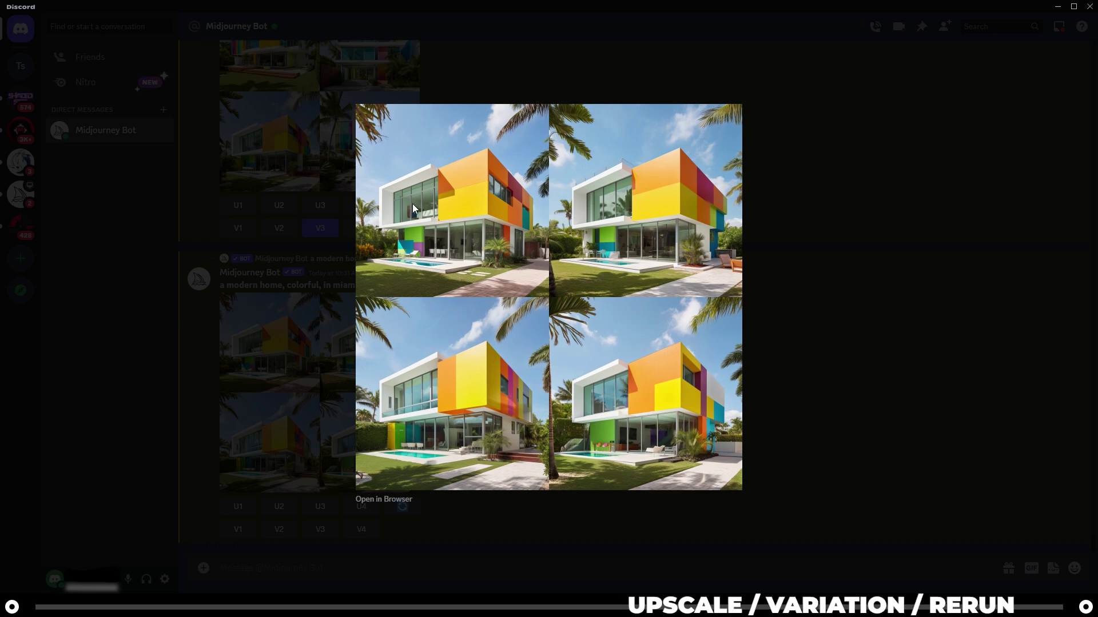
click(837, 406)
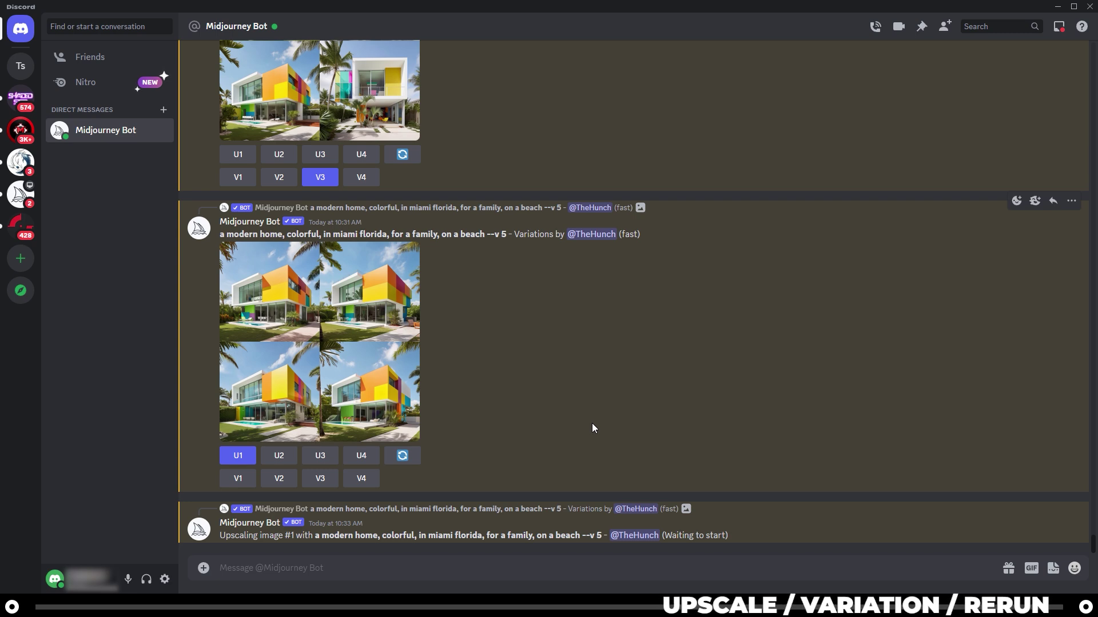
View the upscaled first variation of the modern home enlarged and save the image
click(372, 380)
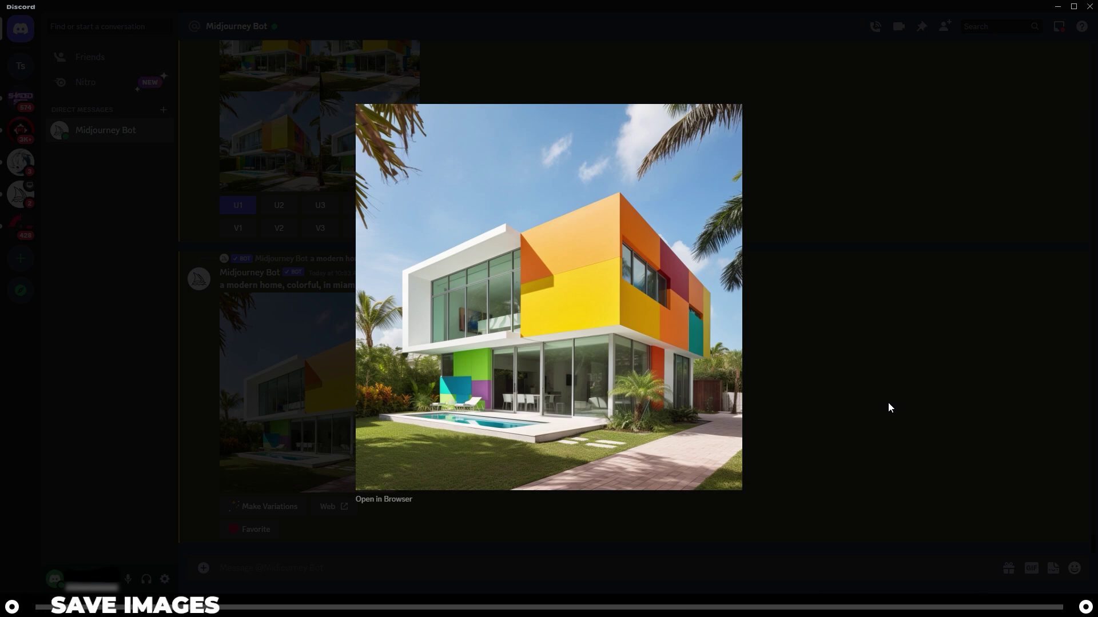
right_click(583, 336)
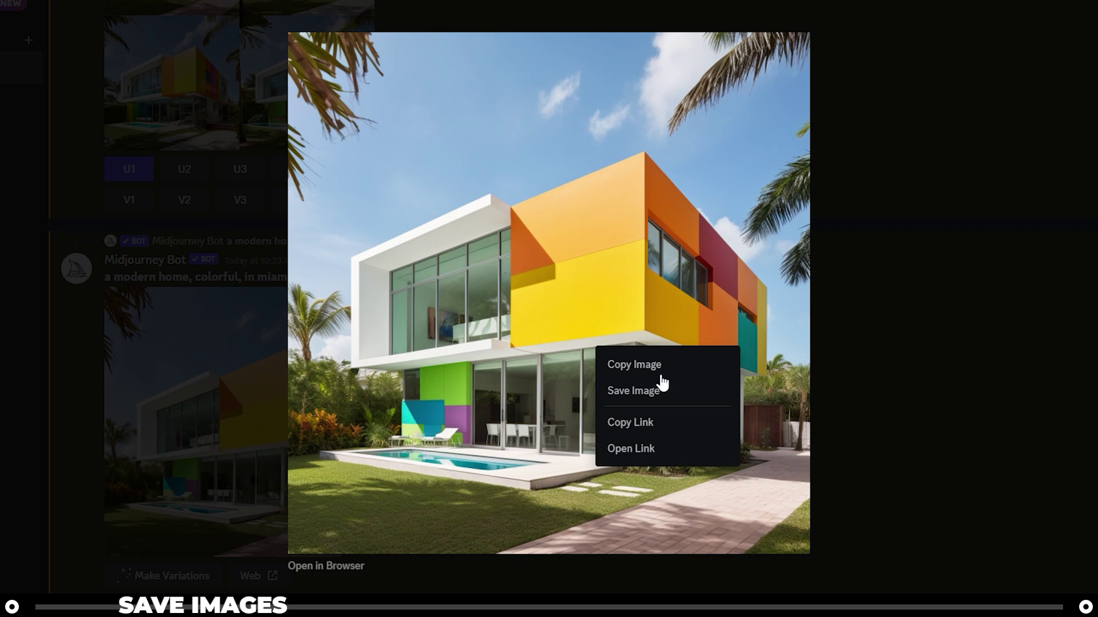
click(658, 394)
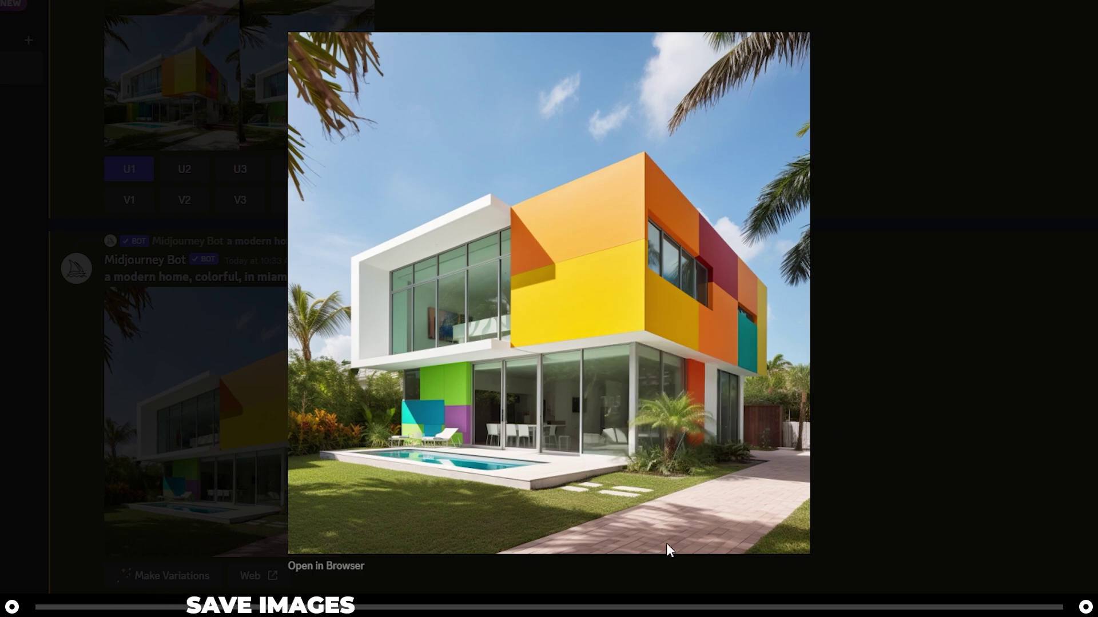
Close the enlarged view and save the upscaled modern home image from the Midjourney Bot's message
key(Escape)
right_click(281, 422)
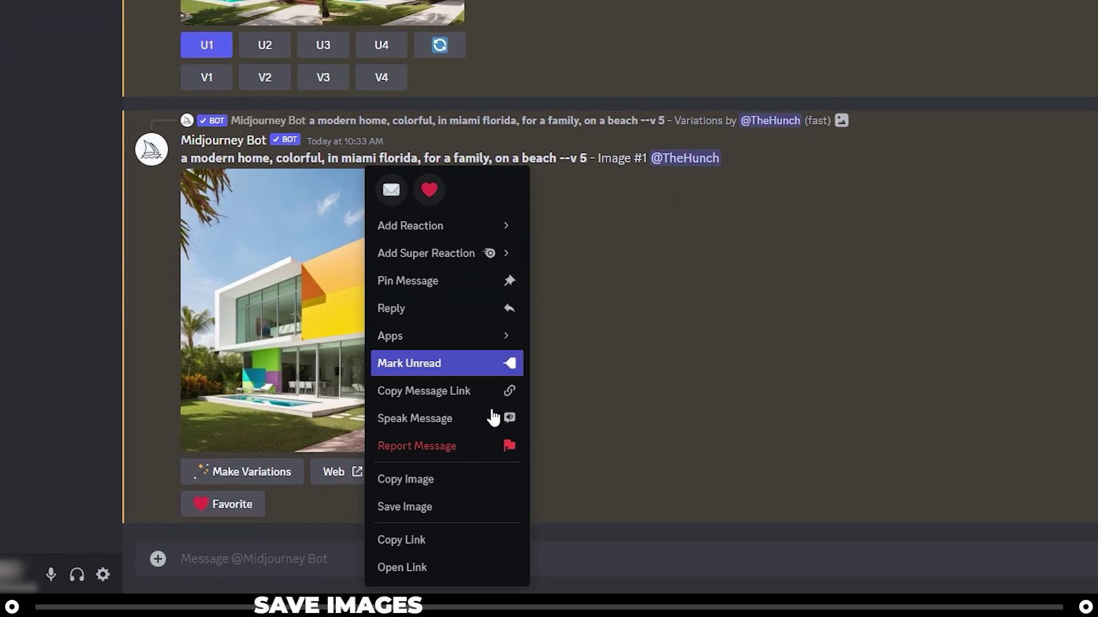
click(417, 516)
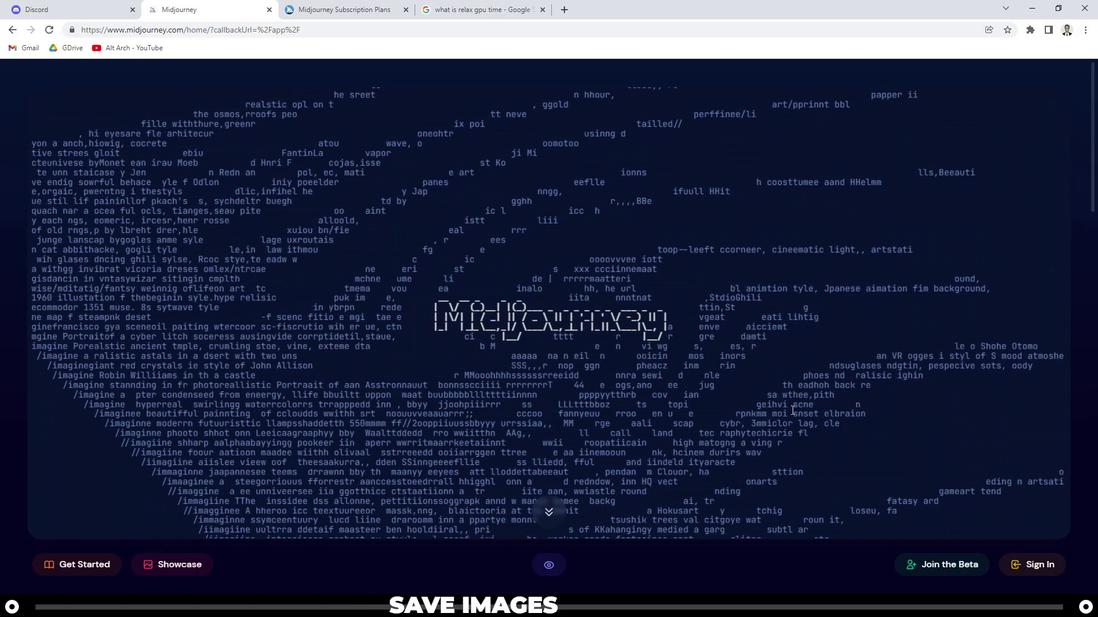
Sign in to the Midjourney website, open the options of the upscaled modern home and browse the newest images in the profile gallery
click(1044, 572)
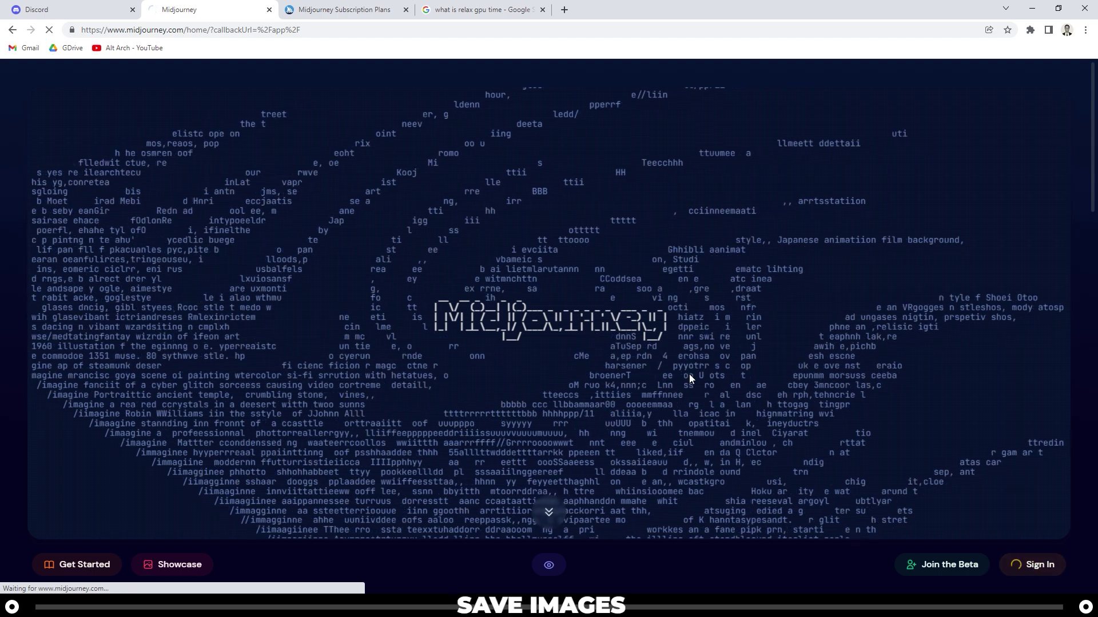
scroll(194, 349, down, 3)
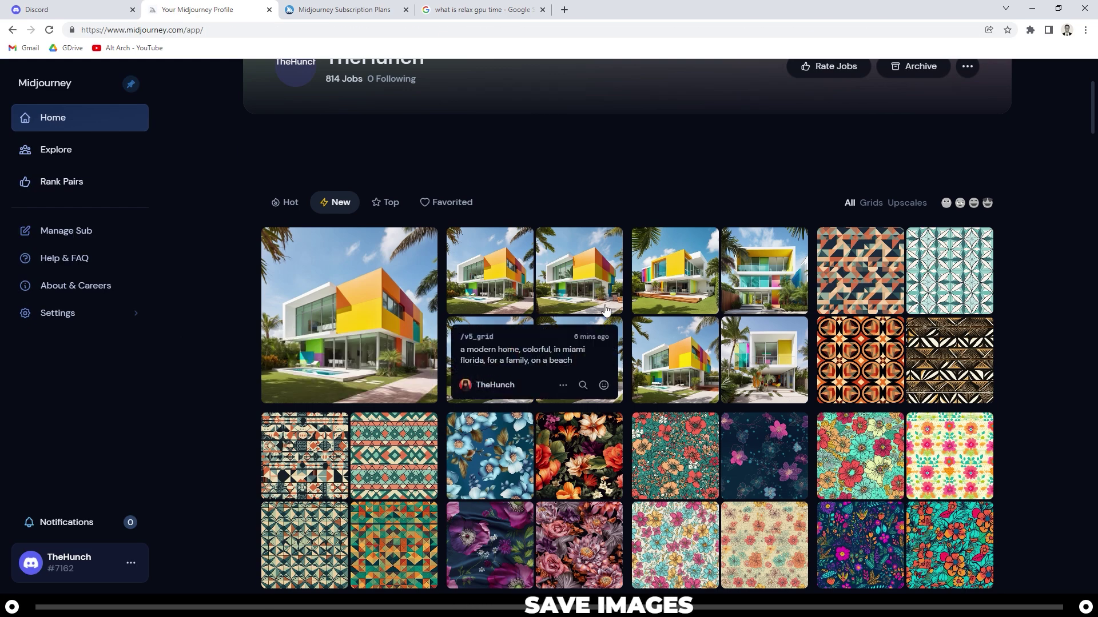
mouse_move(380, 386)
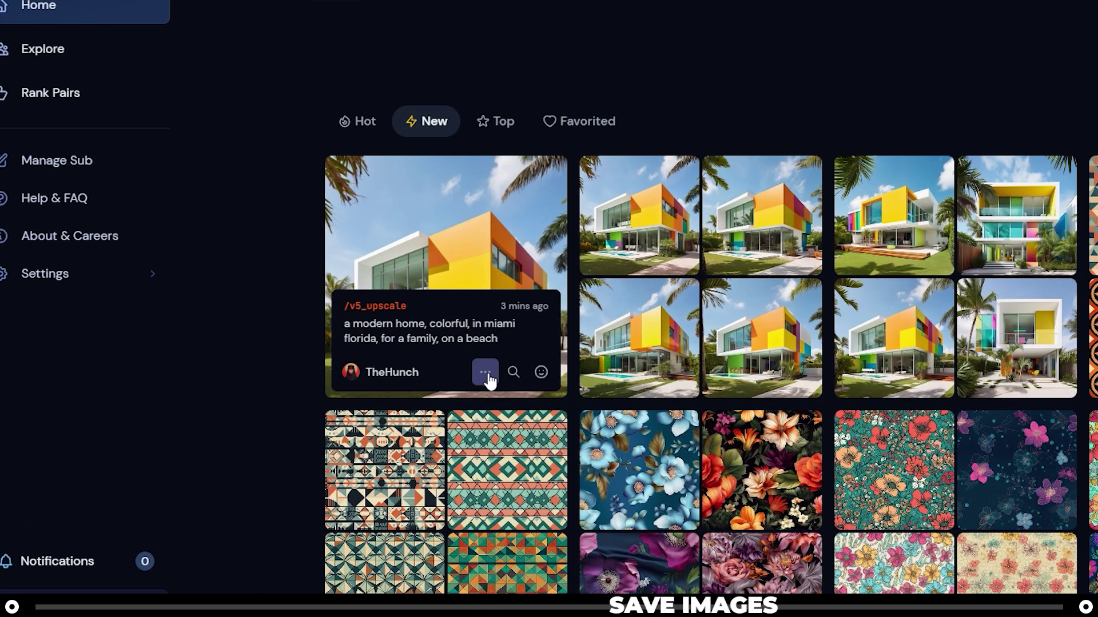
click(378, 385)
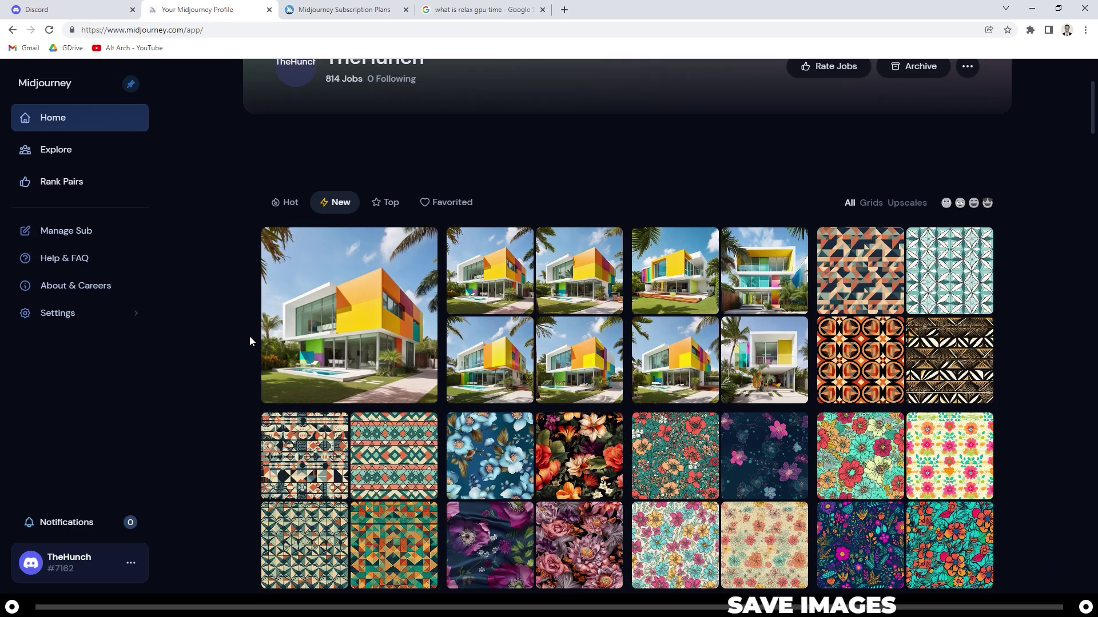
scroll(306, 312, down, 2)
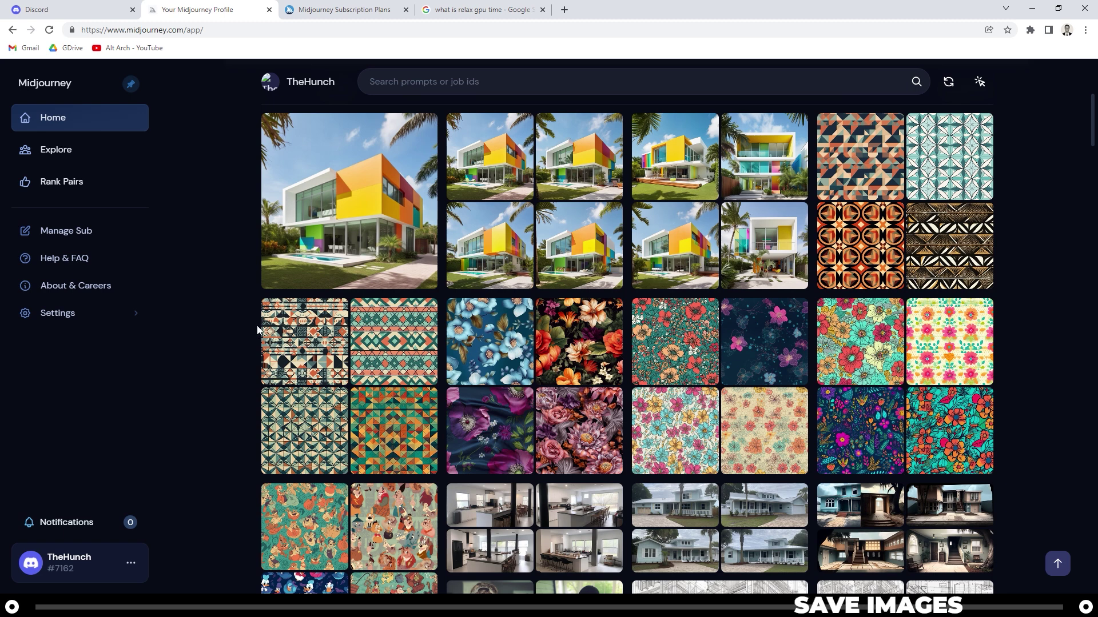
Page through the Midjourney cheat sheet's descriptive words, styles and aesthetics, parameters, commands and important links
mouse_move(555, 361)
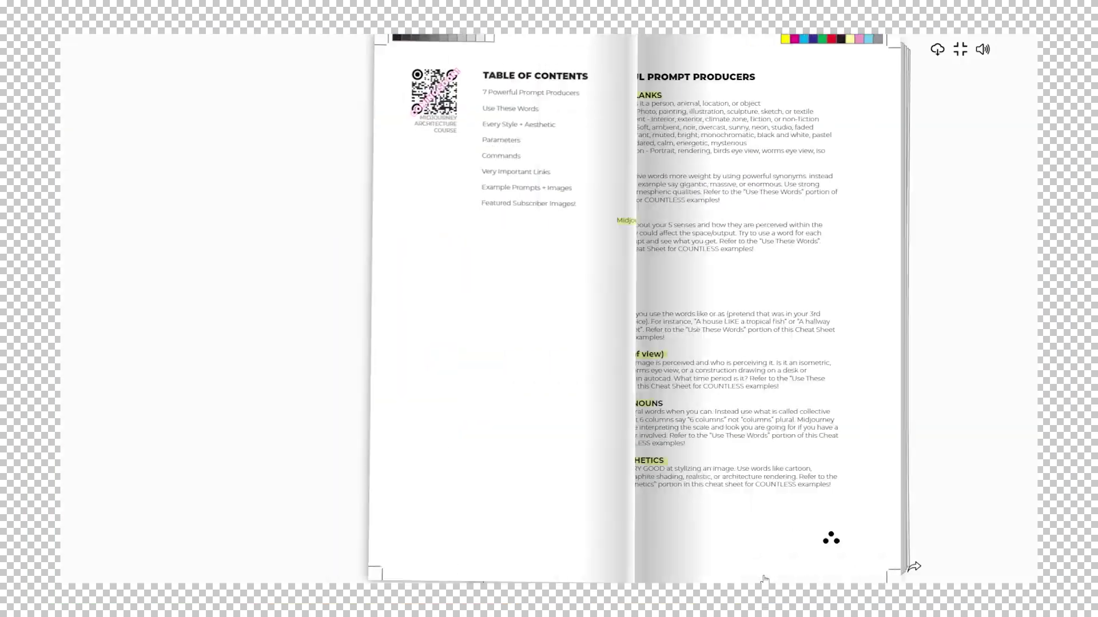
click(974, 578)
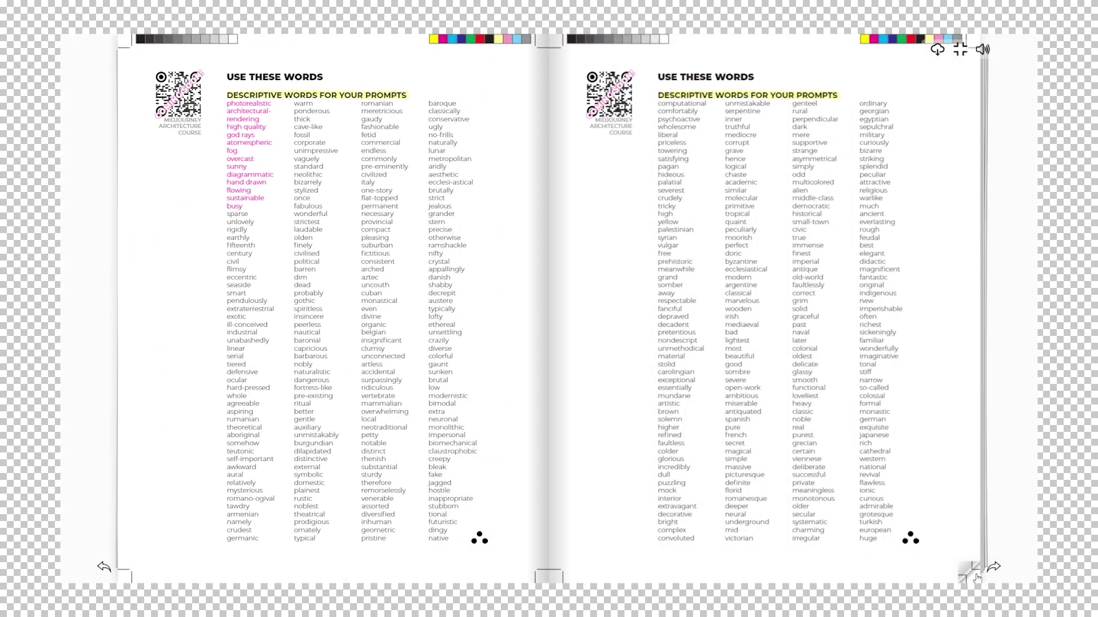
click(974, 578)
click(975, 578)
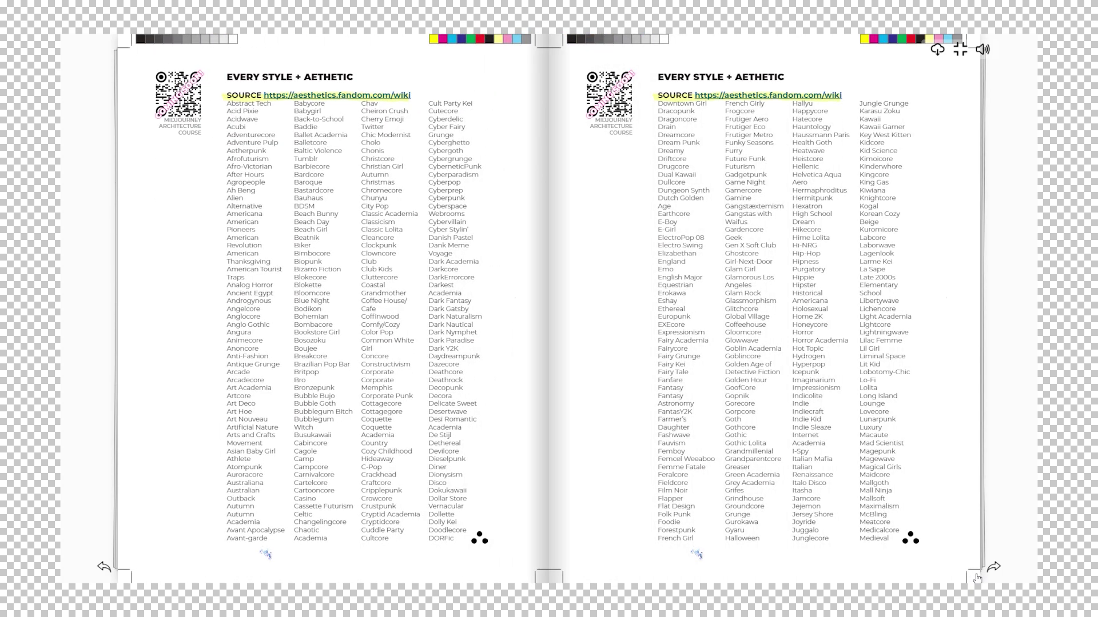
click(976, 579)
click(976, 578)
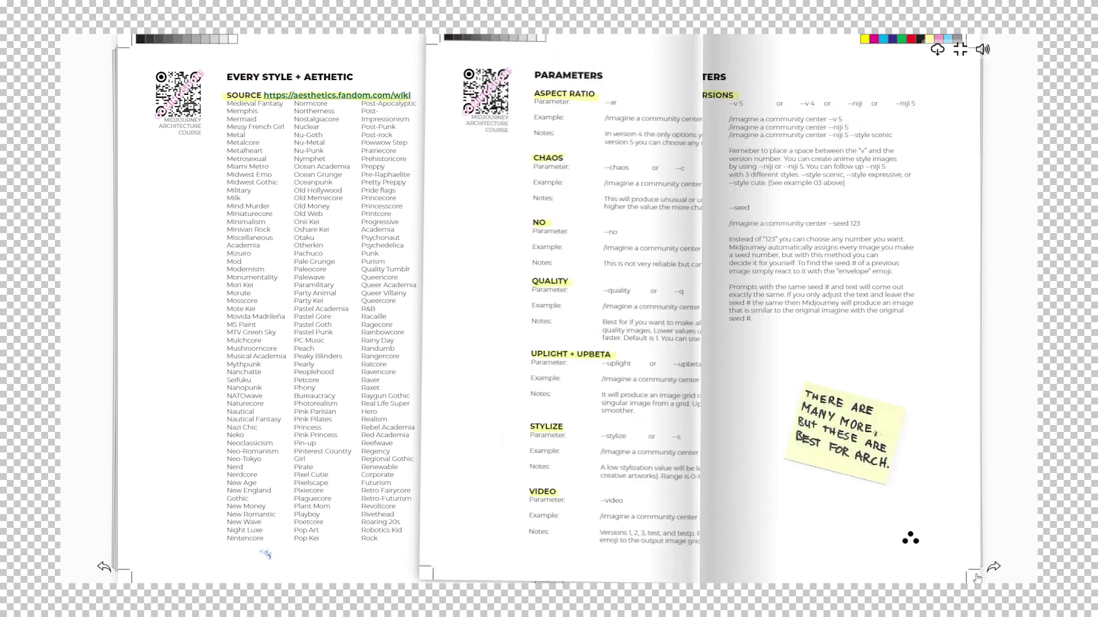
click(976, 579)
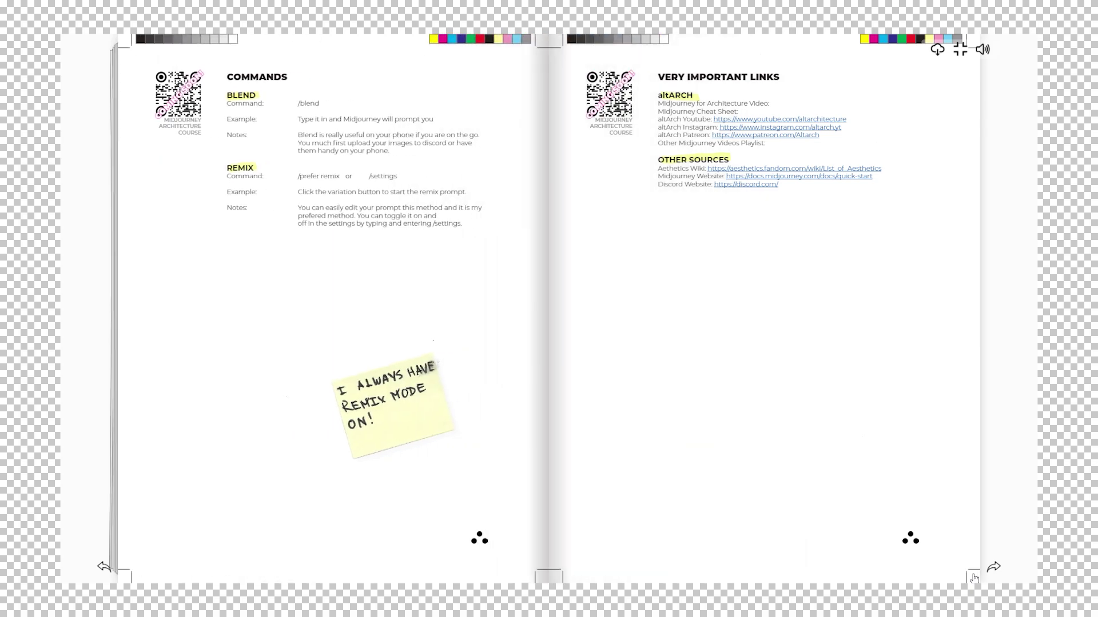